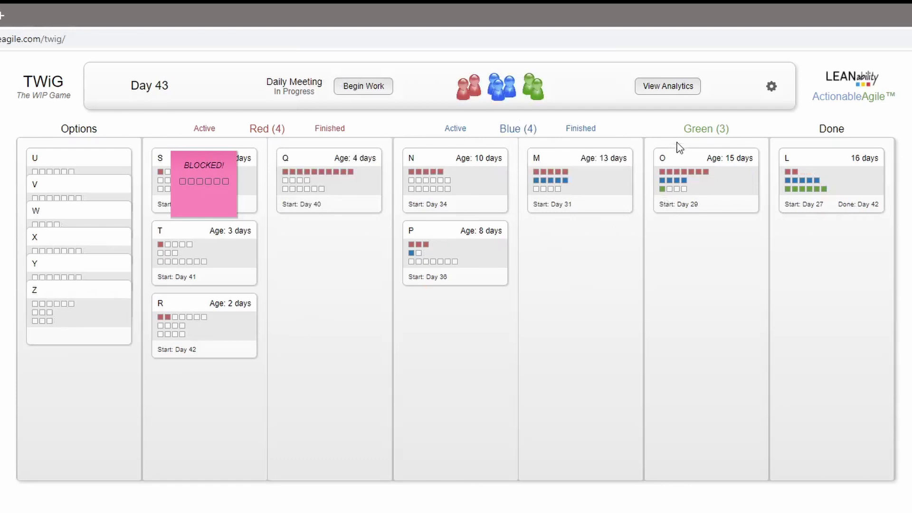
In the Excel sheet, record 1 Done item for day 42 with an age of 16 days.
{"action": "type", "text": "1"}
{"action": "key", "text": "Tab"}
{"action": "key", "text": "Tab"}
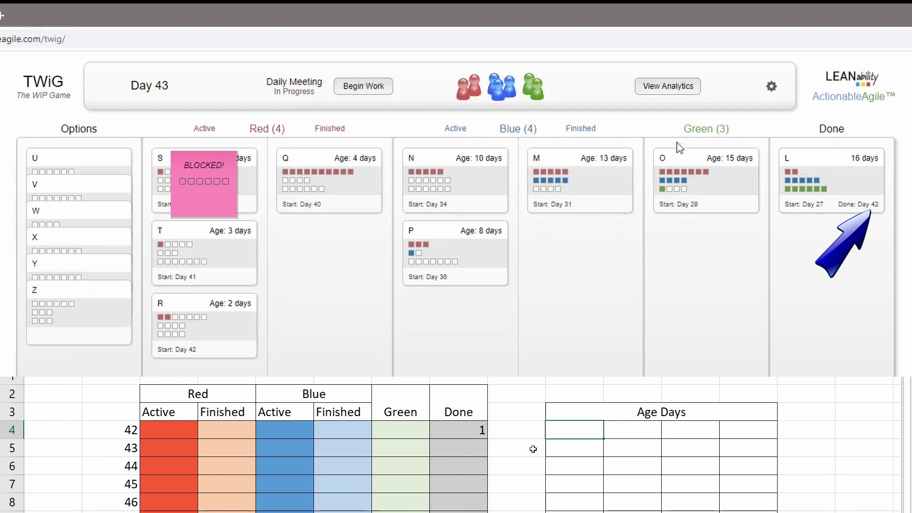
{"action": "type", "text": "16"}
{"action": "left_click", "coordinate": [554, 433]}
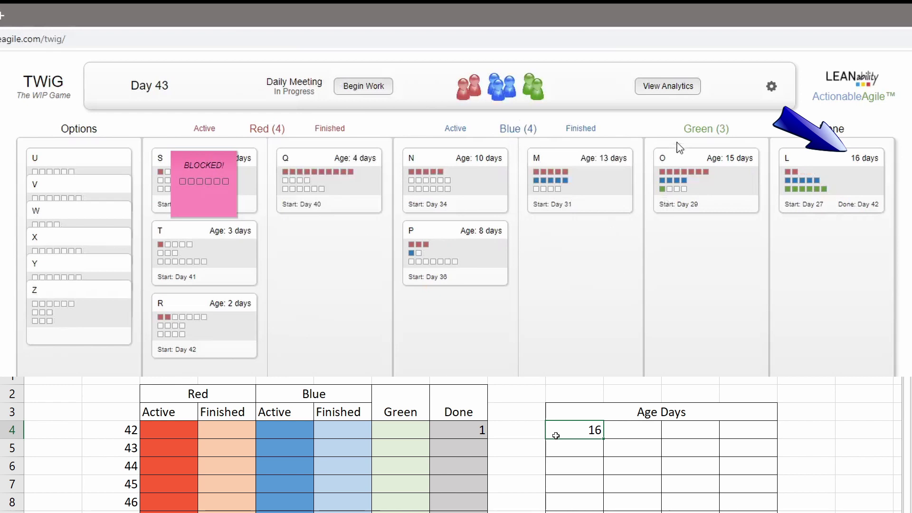
Complete the day 42 row with Green 1, Blue Finished 1, Blue Active 2, Red Finished 1 and Red Active 3.
{"action": "left_click", "coordinate": [401, 434]}
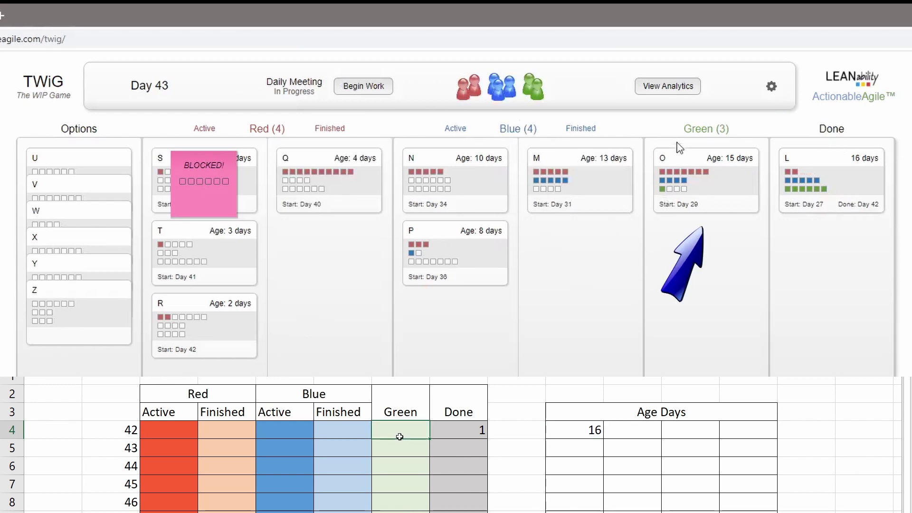
{"action": "type", "text": "1"}
{"action": "key", "text": "Left"}
{"action": "type", "text": "1"}
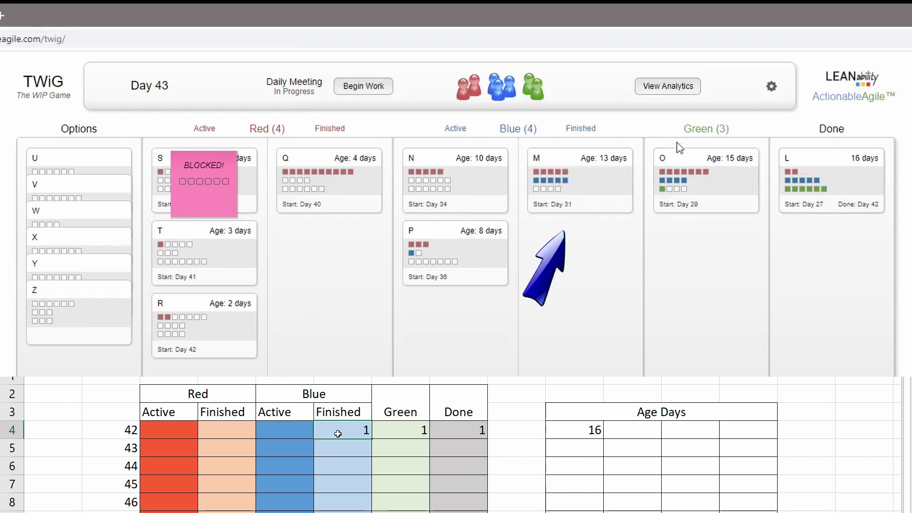
{"action": "left_click", "coordinate": [291, 434]}
{"action": "type", "text": "2"}
{"action": "key", "text": "Left"}
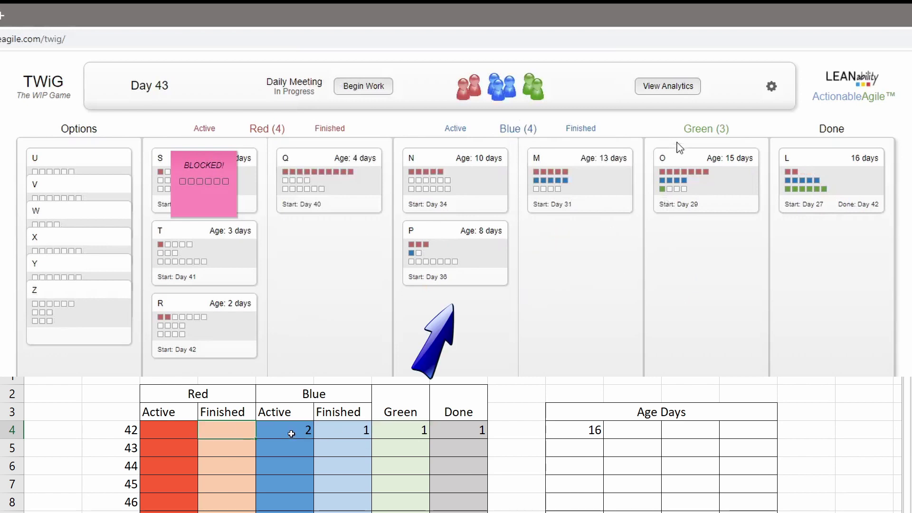
{"action": "type", "text": "1"}
{"action": "type", "text": "3"}
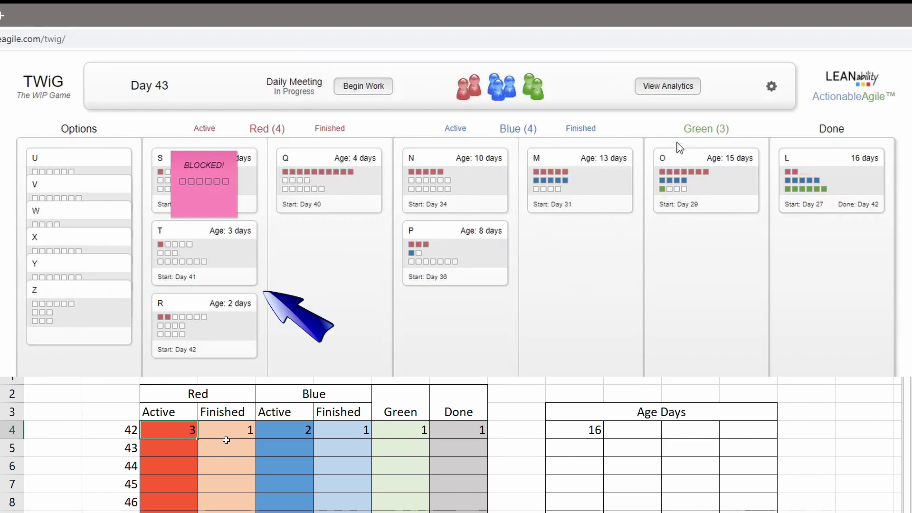
{"action": "key", "text": "Return"}
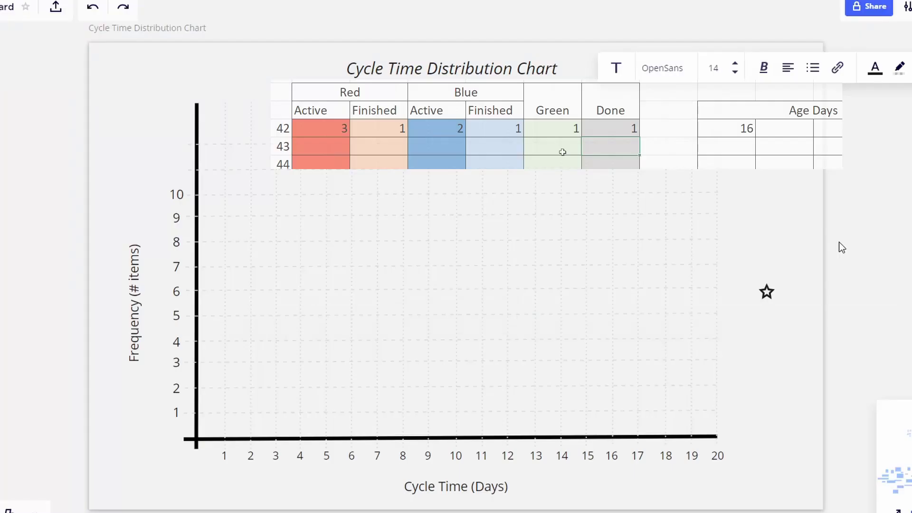
On the Miro board, place a copy of the star on the Cycle Time Distribution Chart at 16 days, frequency 1.
{"action": "left_click", "coordinate": [767, 293]}
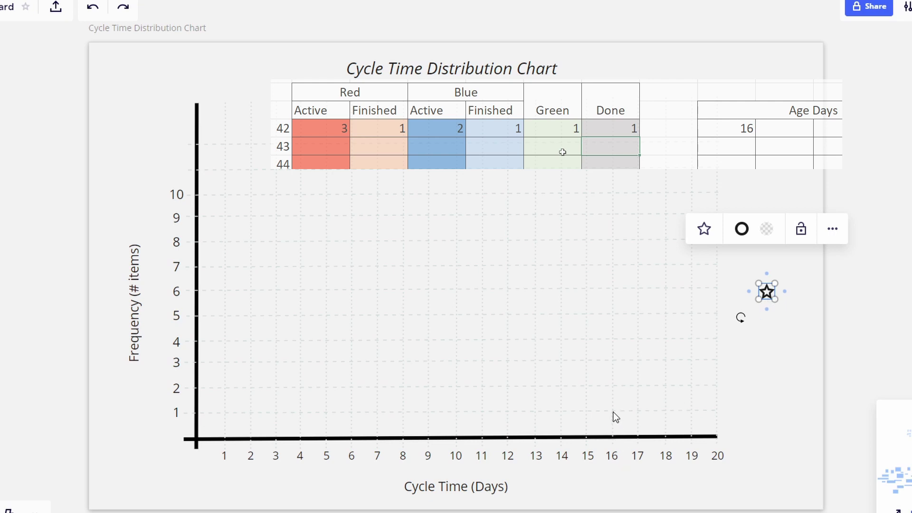
{"action": "key", "text": "ctrl+v"}
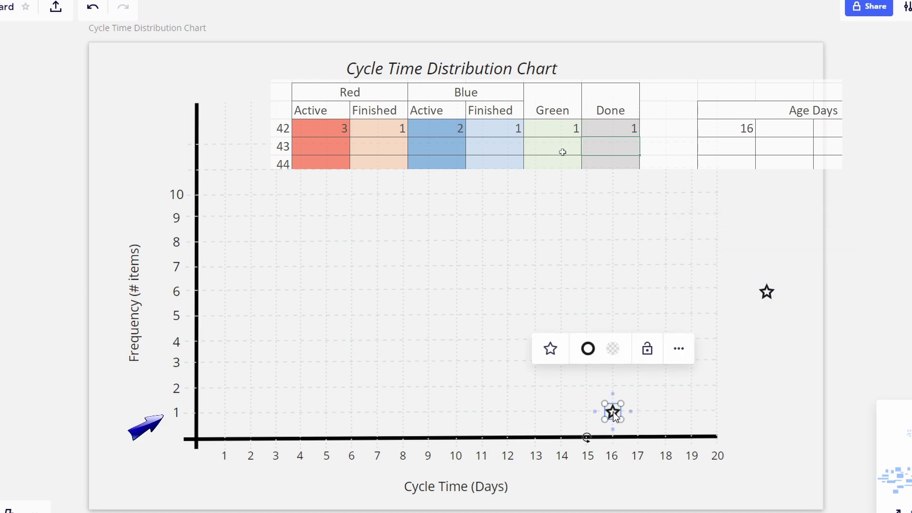
{"action": "left_click", "coordinate": [899, 234]}
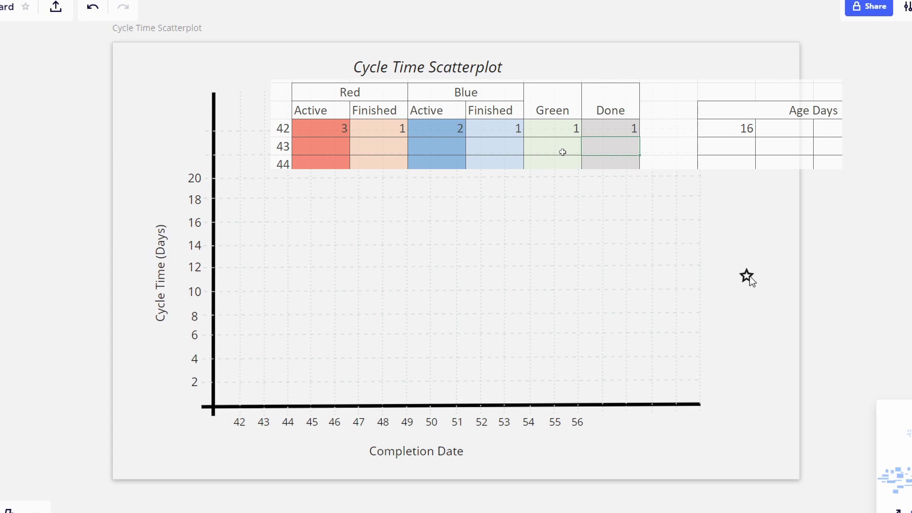
Place a copy of the star on the Cycle Time Scatterplot at completion date 42 and cycle time 16.
{"action": "left_click", "coordinate": [747, 276]}
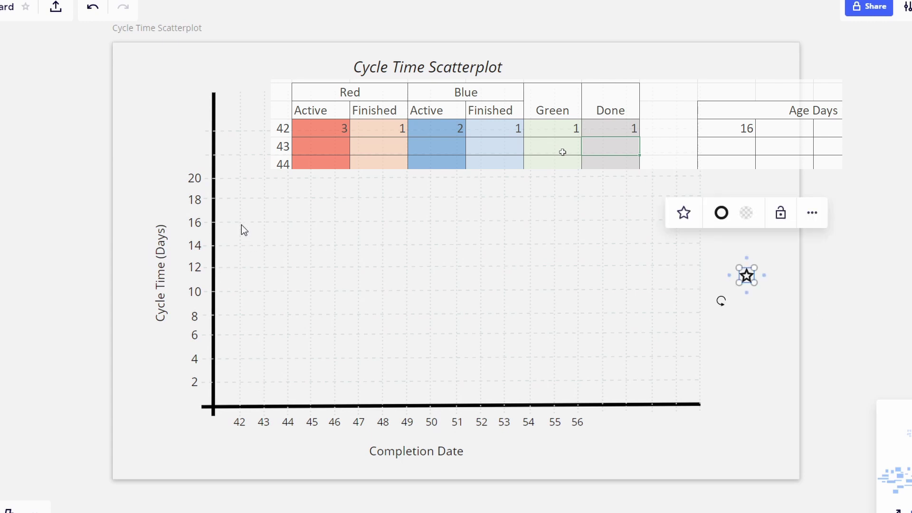
{"action": "key", "text": "ctrl+v"}
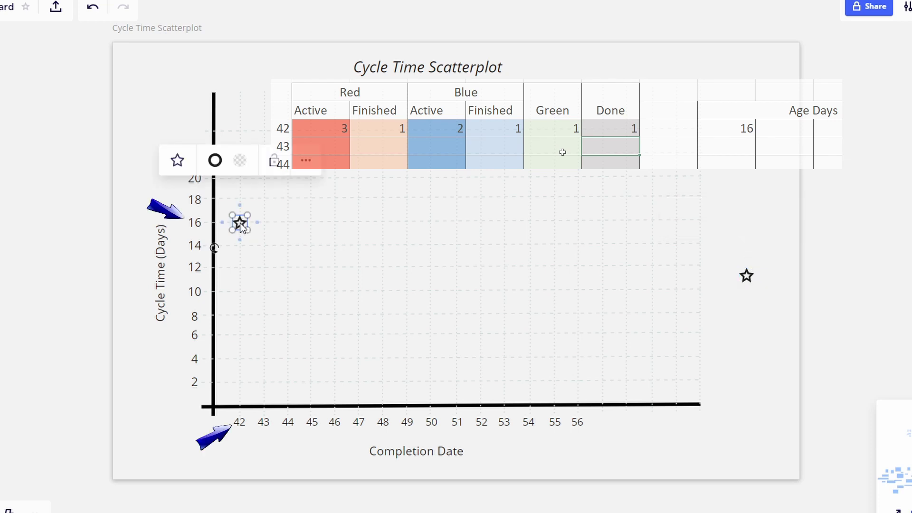
{"action": "left_click", "coordinate": [852, 241]}
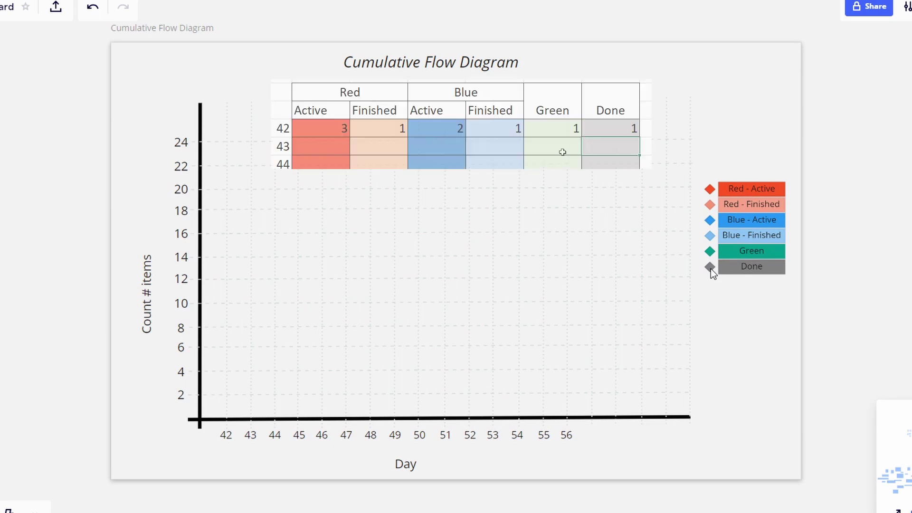
Plot day 42 on the Cumulative Flow Diagram with copies of the Done diamond at 1 and the Green diamond at 2.
{"action": "left_click", "coordinate": [710, 269]}
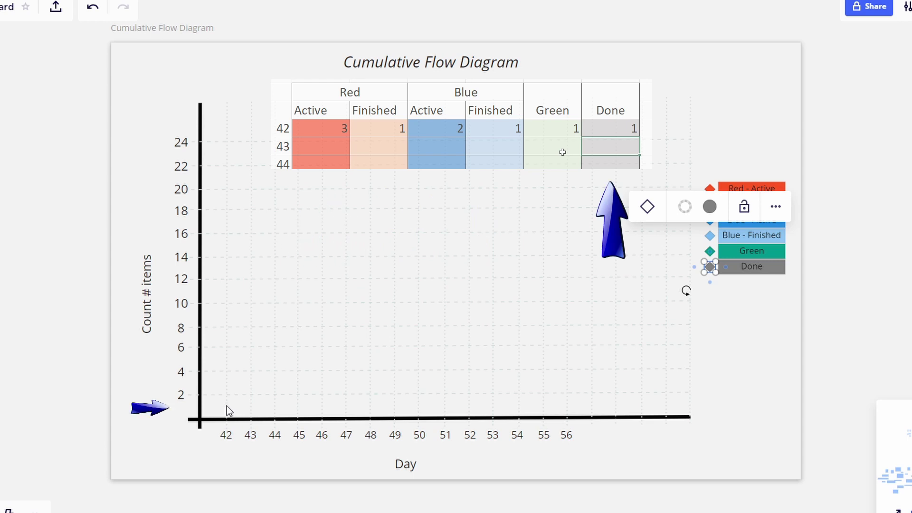
{"action": "key", "text": "ctrl+v"}
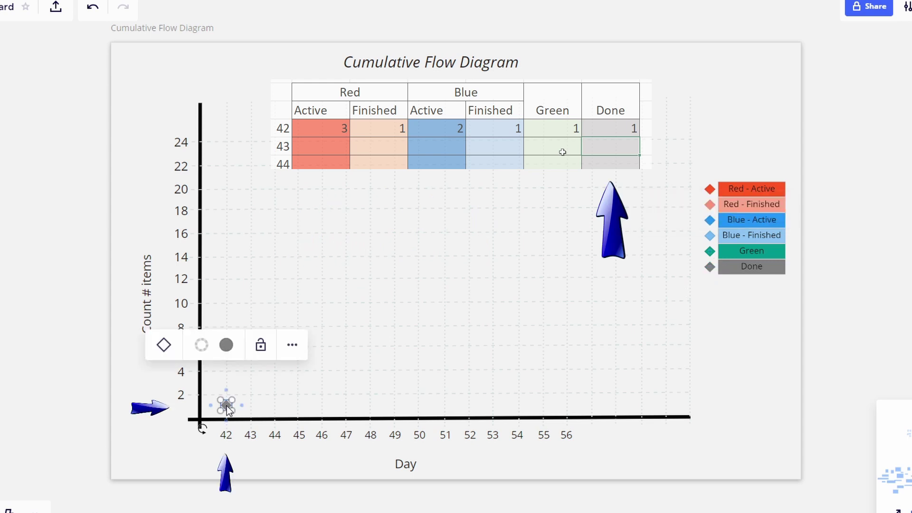
{"action": "left_click", "coordinate": [731, 297]}
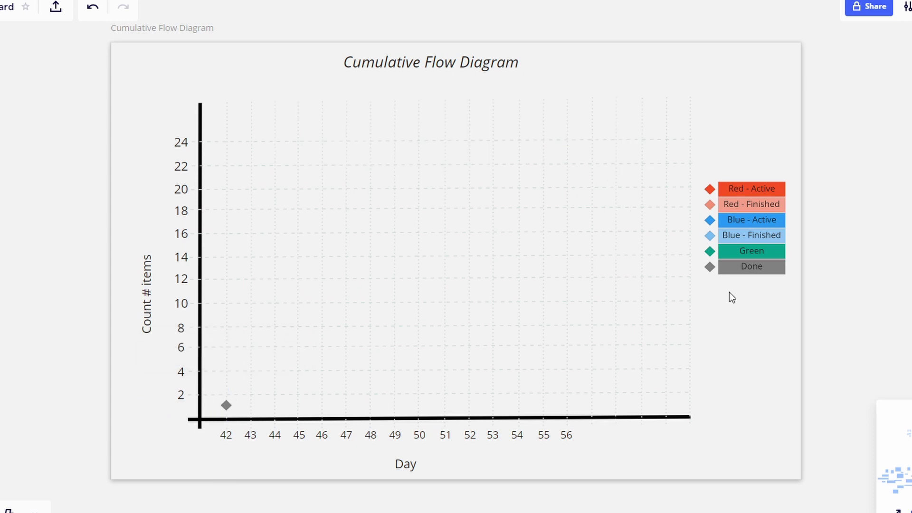
{"action": "left_click", "coordinate": [709, 251]}
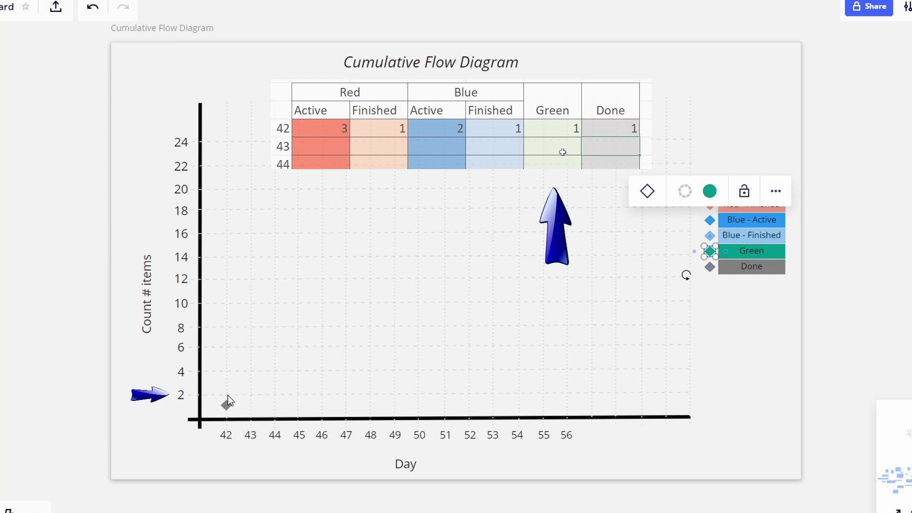
{"action": "key", "text": "ctrl+v"}
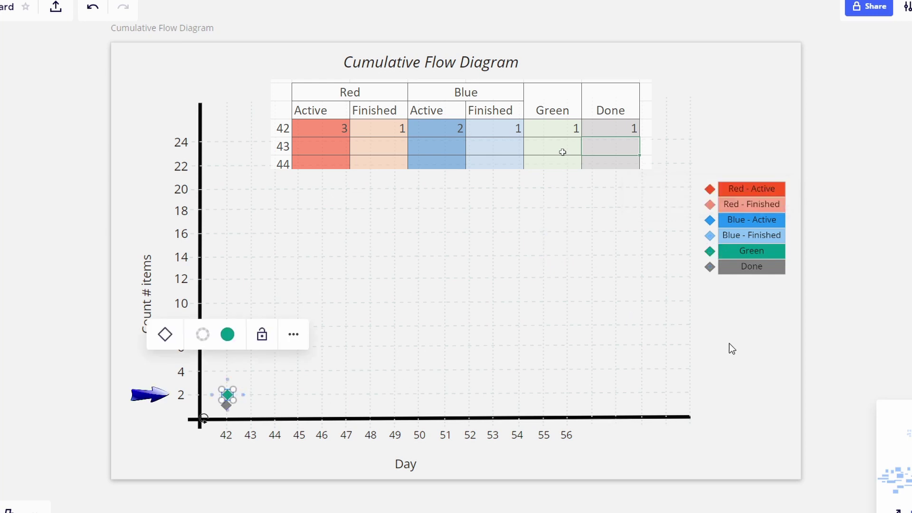
{"action": "left_click", "coordinate": [714, 348]}
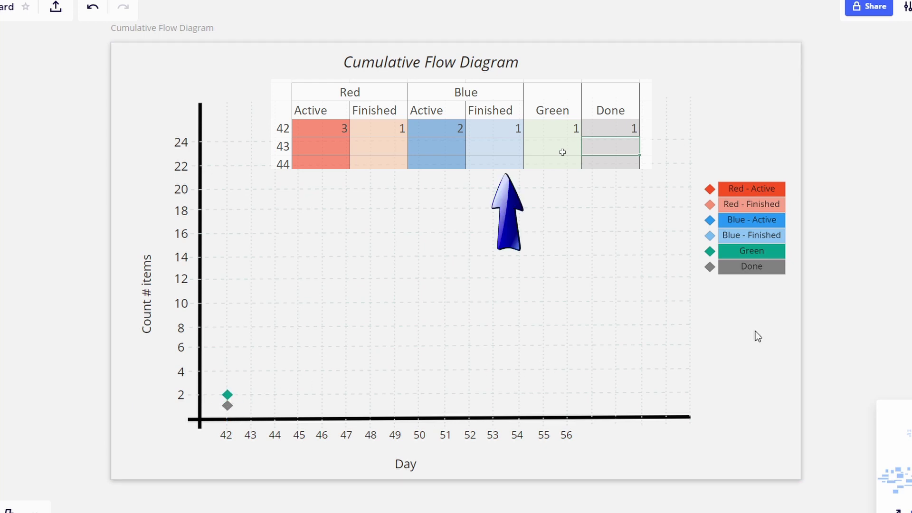
Add copies of the Blue - Finished diamond at 3 and the Blue - Active diamond at 5 for day 42.
{"action": "left_click", "coordinate": [711, 237]}
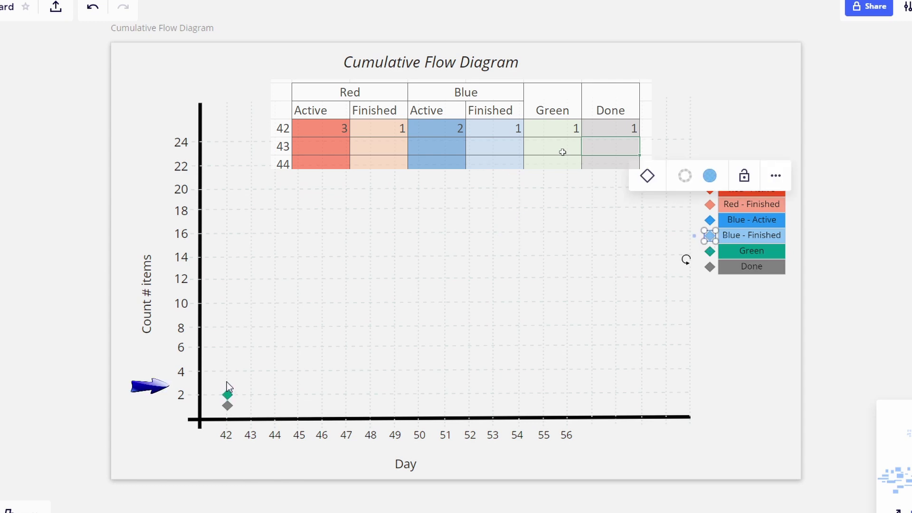
{"action": "key", "text": "ctrl+v"}
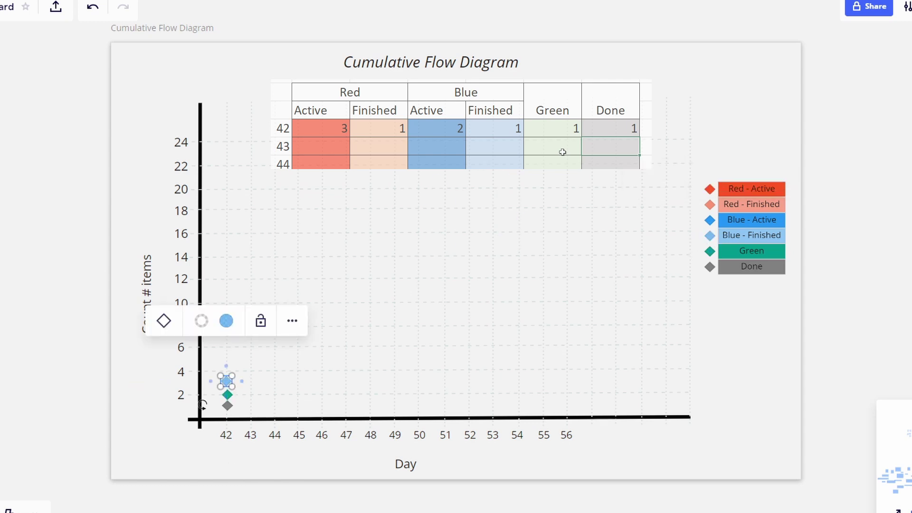
{"action": "mouse_move", "coordinate": [91, 512]}
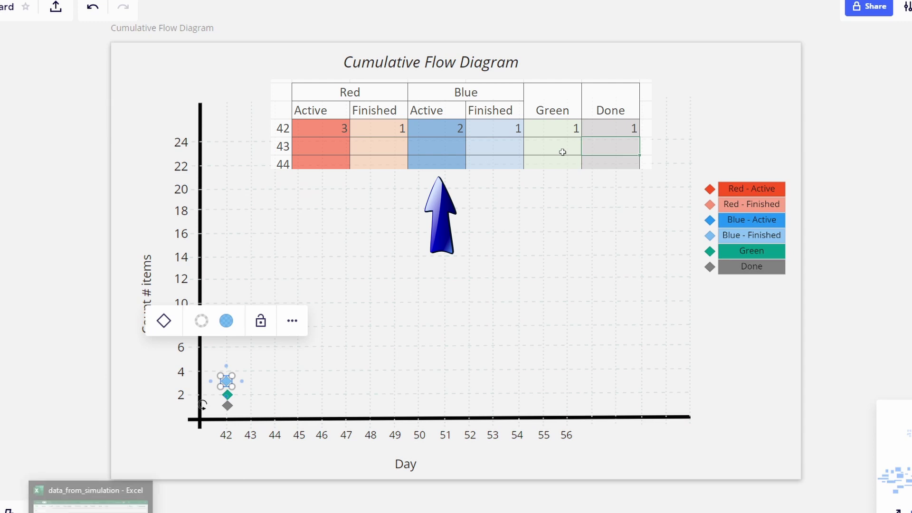
{"action": "left_click", "coordinate": [245, 512]}
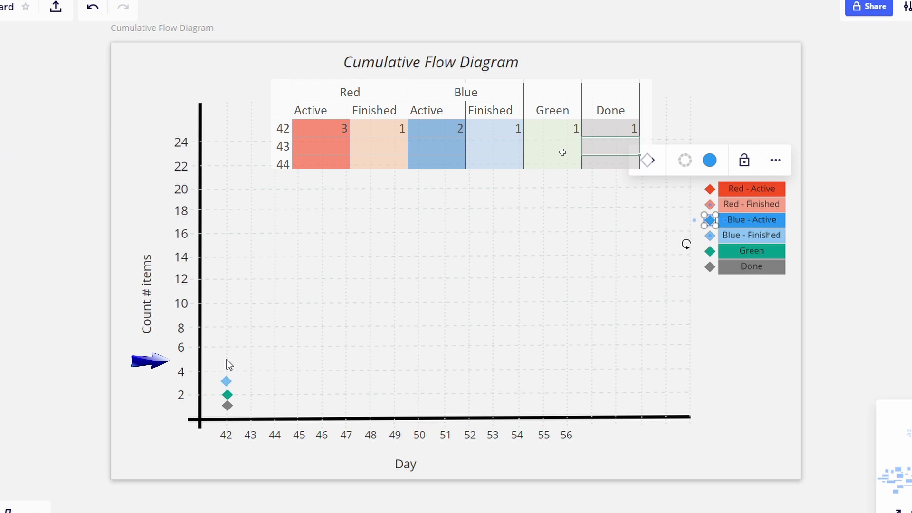
{"action": "key", "text": "ctrl+v"}
Add copies of the Red - Finished diamond at 6 and the Red - Active diamond at 8 for day 42.
{"action": "left_click", "coordinate": [710, 204]}
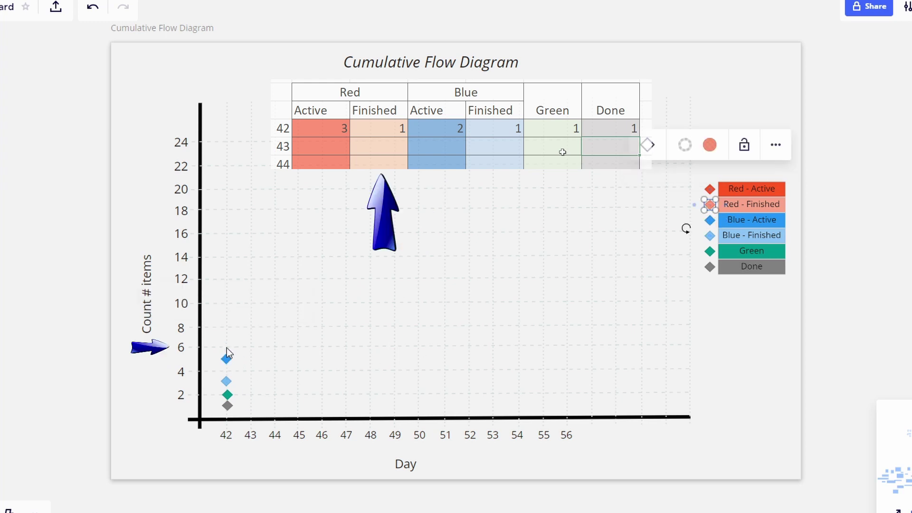
{"action": "key", "text": "ctrl+v"}
{"action": "left_click", "coordinate": [709, 189]}
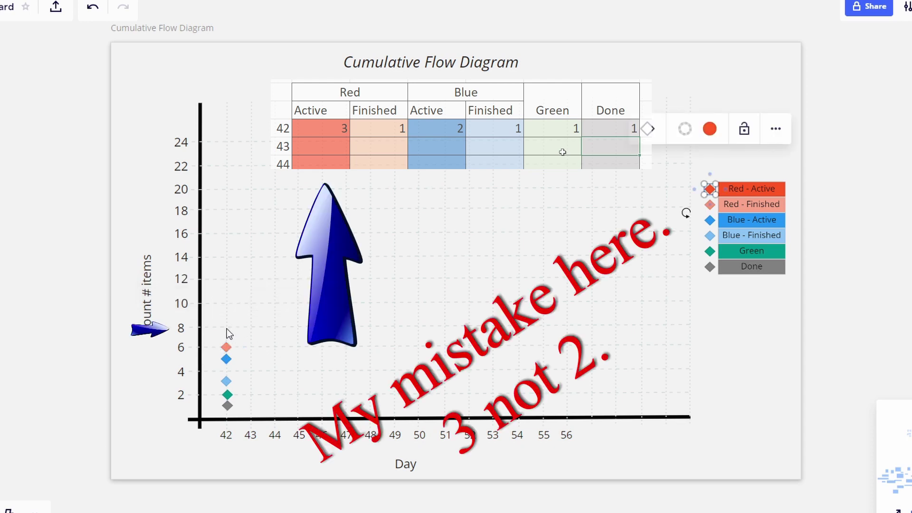
{"action": "key", "text": "ctrl+c"}
{"action": "key", "text": "ctrl+v"}
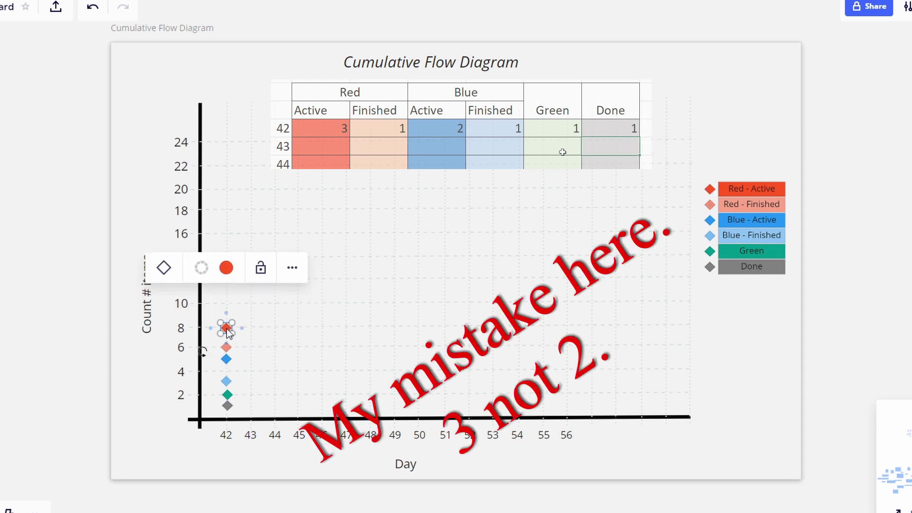
{"action": "left_click", "coordinate": [889, 279]}
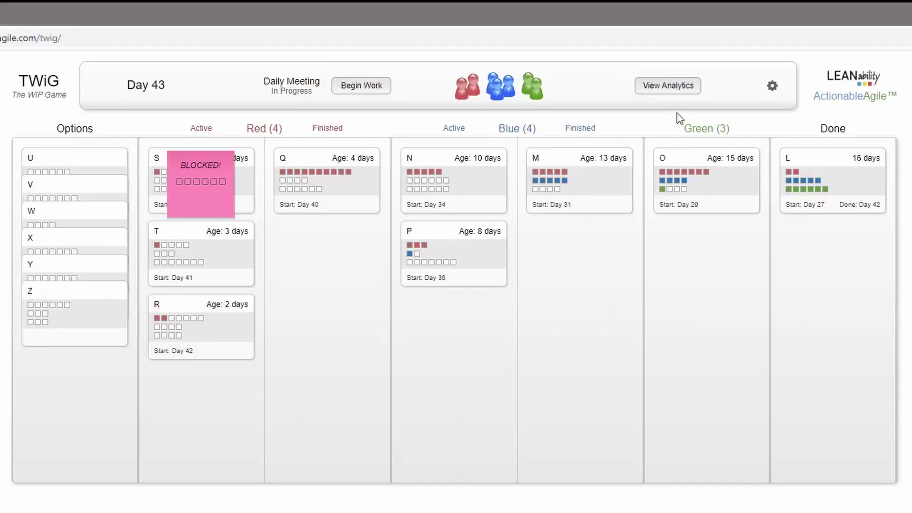
In the TWiG game, pull card M into Green and Q into Blue Active, and assign green workers to O and M, blue workers to N, P and Q.
{"action": "left_click_drag", "start_coordinate": [592, 163], "coordinate": [711, 243]}
{"action": "left_click_drag", "start_coordinate": [346, 160], "coordinate": [477, 328]}
{"action": "left_click", "coordinate": [533, 88]}
{"action": "left_click_drag", "start_coordinate": [535, 88], "coordinate": [734, 266]}
{"action": "left_click_drag", "start_coordinate": [498, 93], "coordinate": [483, 184]}
{"action": "left_click_drag", "start_coordinate": [509, 94], "coordinate": [485, 328]}
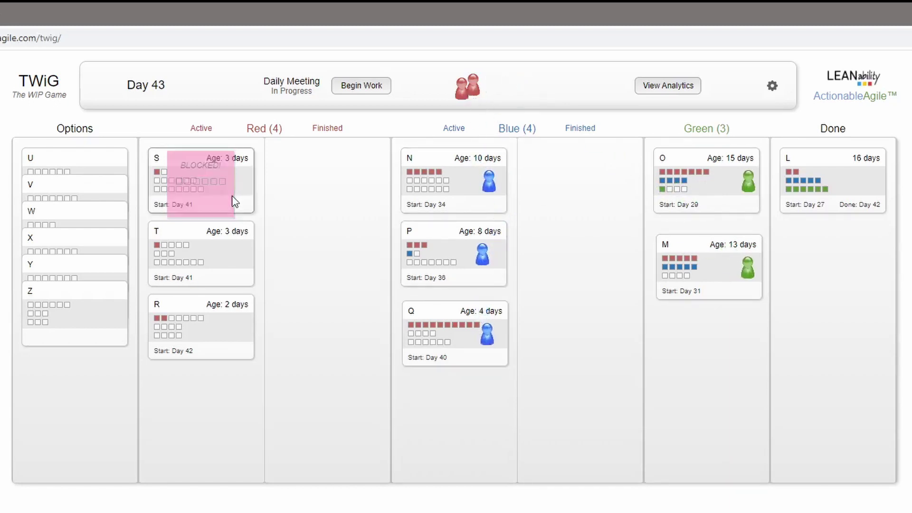
Assign the red workers to the blocker on S and to T, and run day 43 through to the next daily meeting.
{"action": "left_click_drag", "start_coordinate": [464, 79], "coordinate": [223, 258]}
{"action": "left_click", "coordinate": [369, 90]}
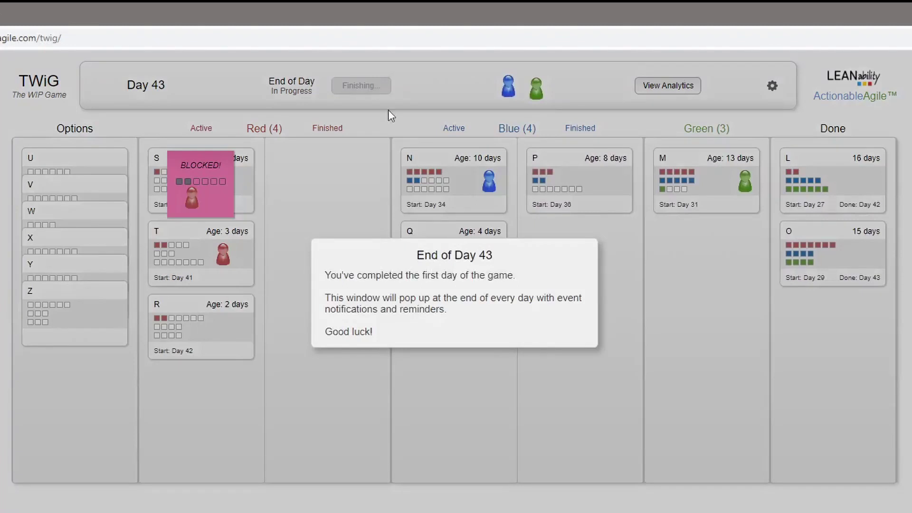
{"action": "left_click", "coordinate": [636, 272]}
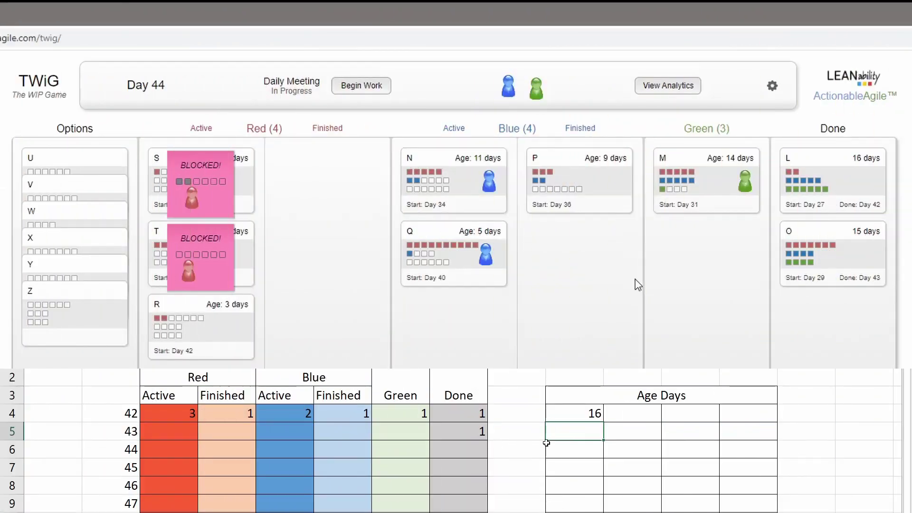
Fill the day 43 row in Excel with age 15, Green 1, Blue Finished 1, Blue Active 2, Red Finished 0 and Red Active 3.
{"action": "type", "text": "15"}
{"action": "left_click", "coordinate": [391, 435]}
{"action": "type", "text": "1"}
{"action": "left_click", "coordinate": [338, 432]}
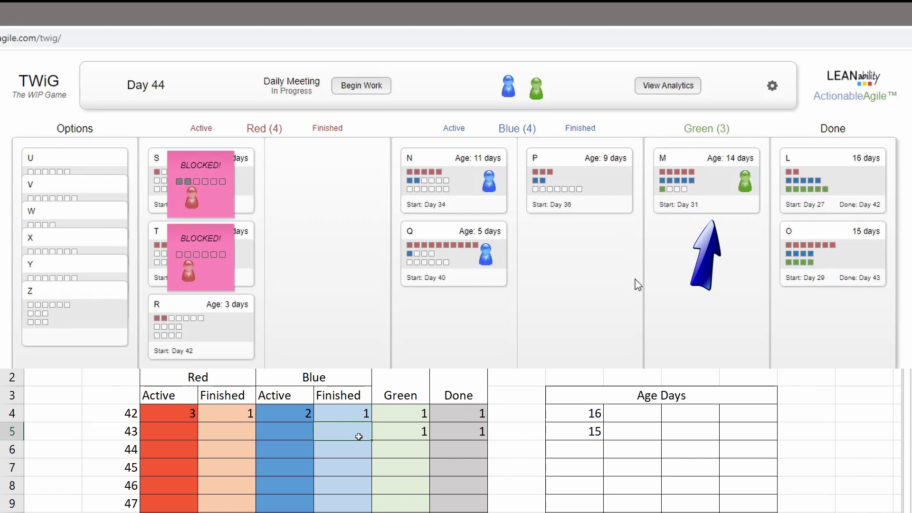
{"action": "type", "text": "1"}
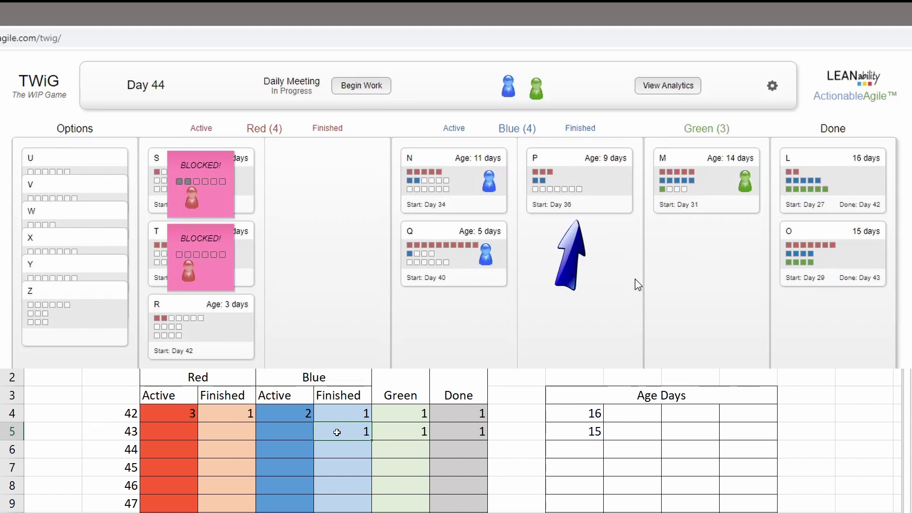
{"action": "key", "text": "Left"}
{"action": "type", "text": "2"}
{"action": "key", "text": "Left"}
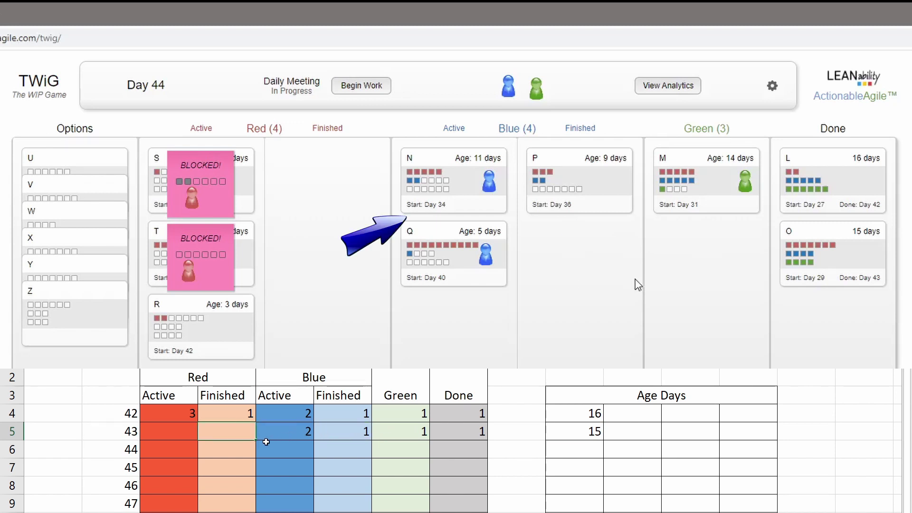
{"action": "type", "text": "0"}
{"action": "key", "text": "Left"}
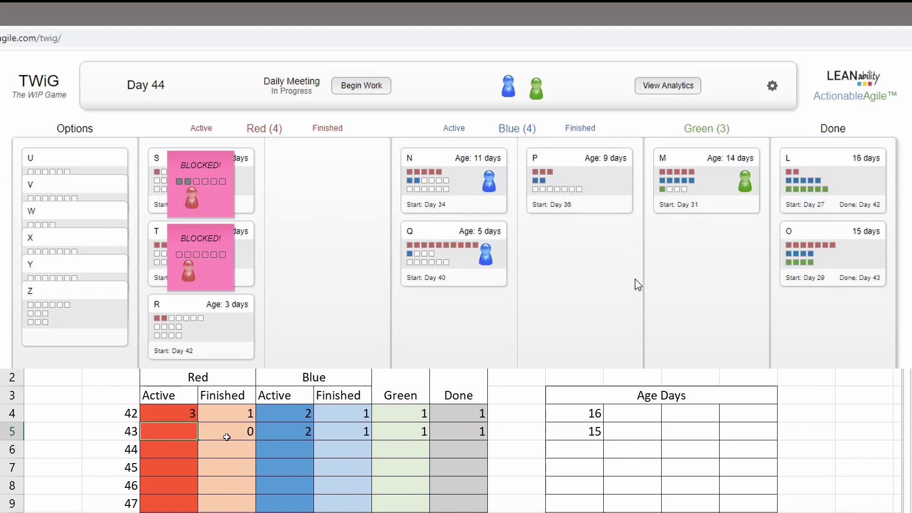
{"action": "type", "text": "3"}
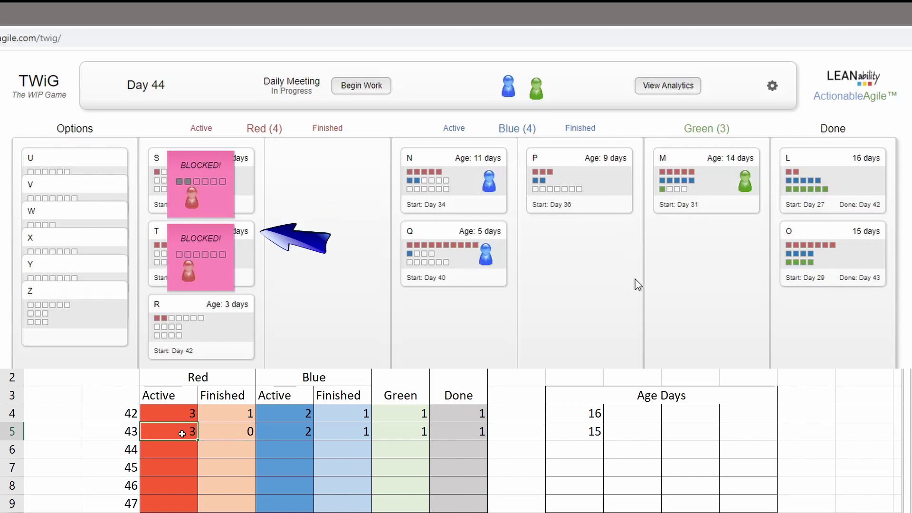
On the Miro board, add a copy of the star at cycle time 15 and frequency 1 in the Cycle Time Distribution Chart.
{"action": "key", "text": "Return"}
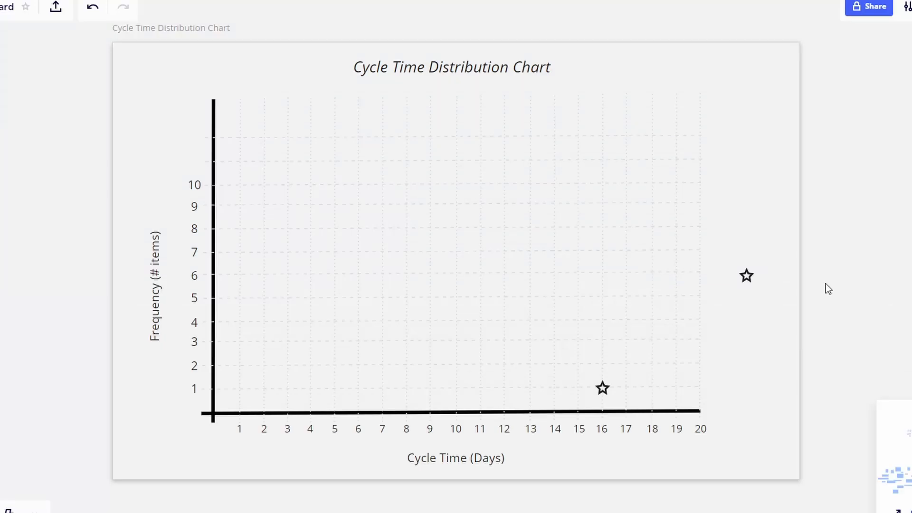
{"action": "left_click", "coordinate": [747, 277]}
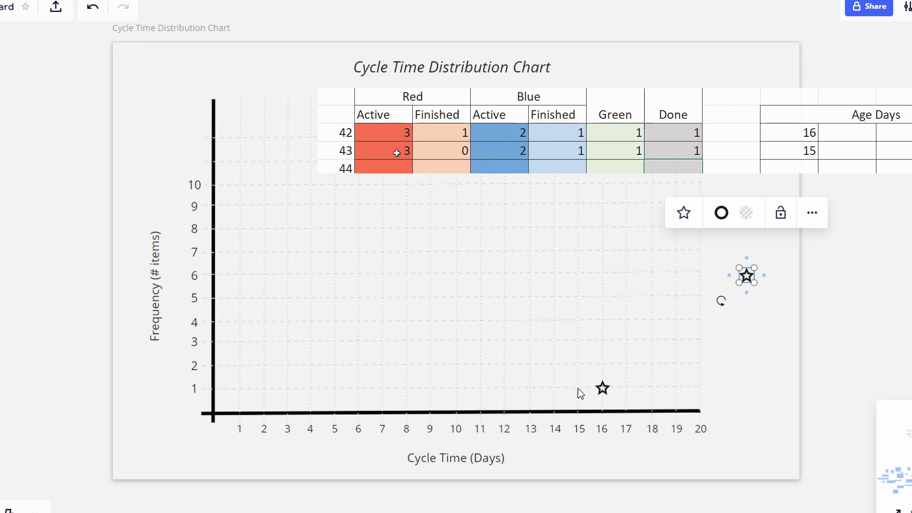
{"action": "key", "text": "ctrl+v"}
{"action": "left_click", "coordinate": [862, 285]}
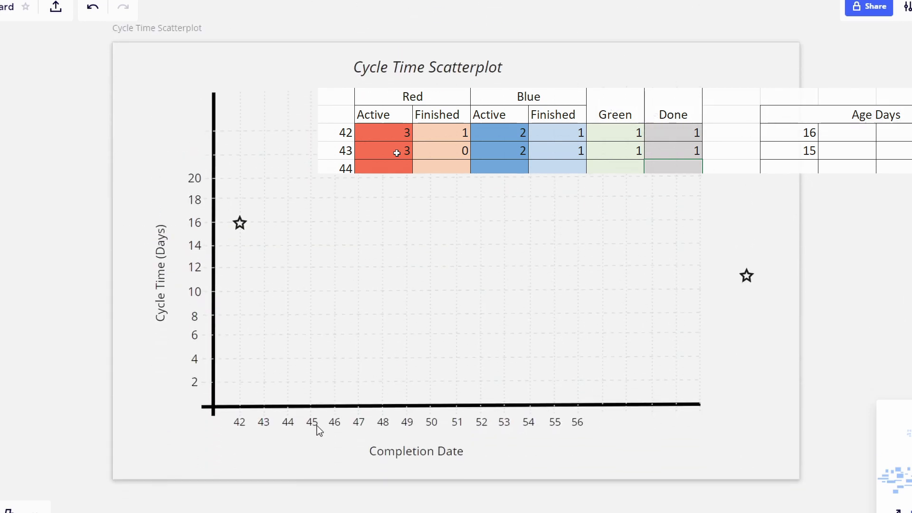
Add a copy of the star at completion date 43 and cycle time 15 in the Cycle Time Scatterplot.
{"action": "left_click", "coordinate": [747, 277]}
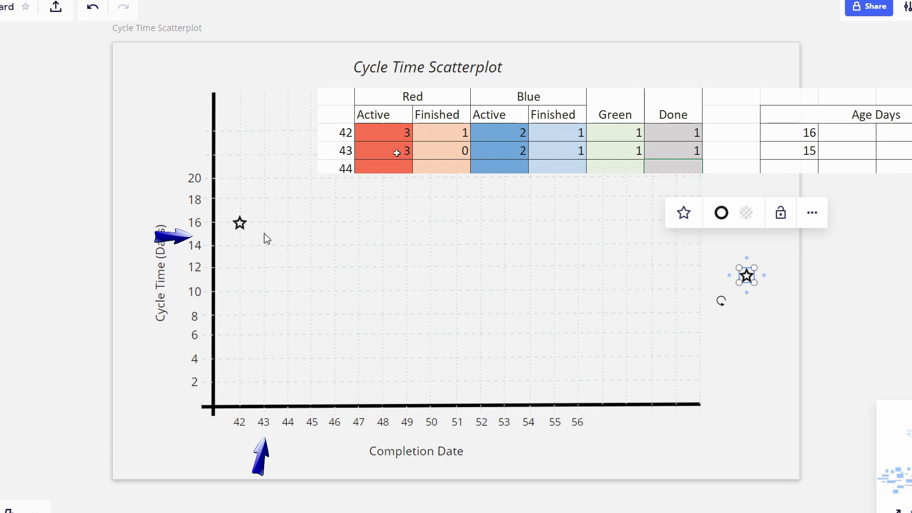
{"action": "key", "text": "ctrl+v"}
{"action": "key", "text": "Escape"}
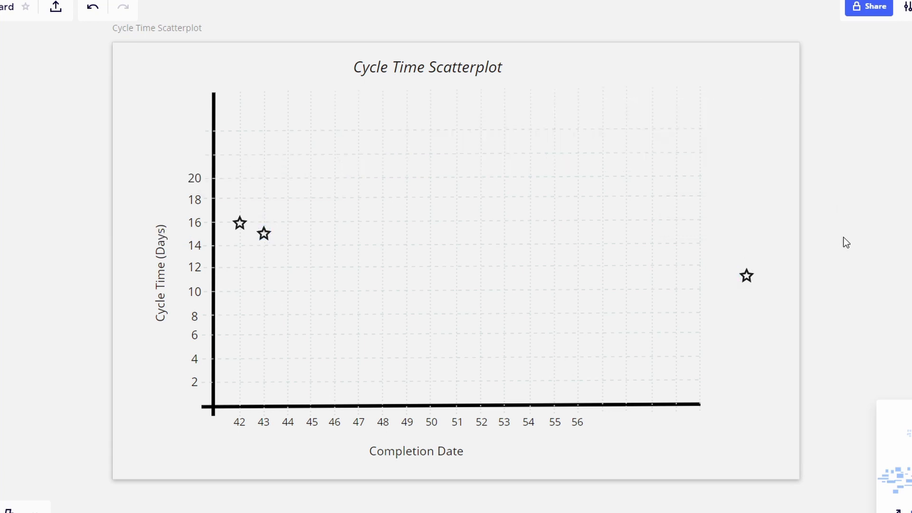
{"action": "left_click", "coordinate": [893, 283]}
{"action": "left_click", "coordinate": [883, 320]}
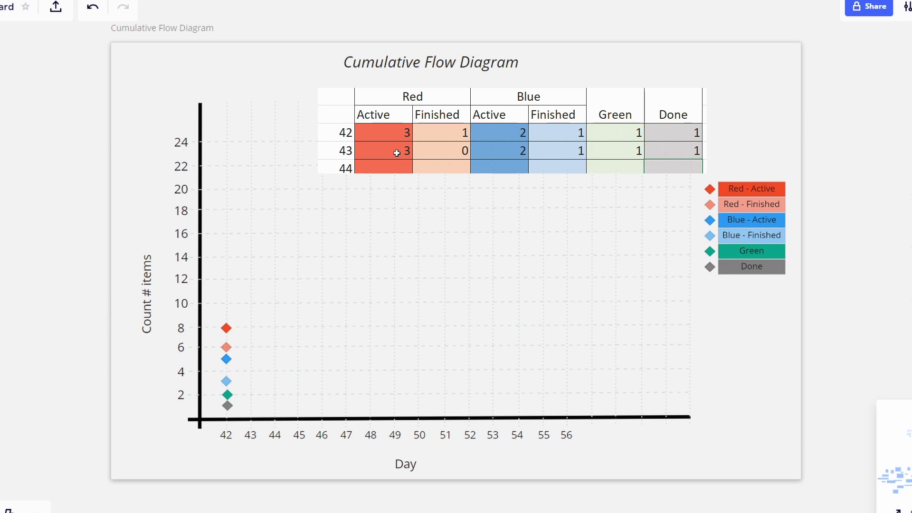
In the Cumulative Flow Diagram, add copies of the Done diamond at 2 and the Green diamond at 3 for day 43.
{"action": "left_click", "coordinate": [710, 267]}
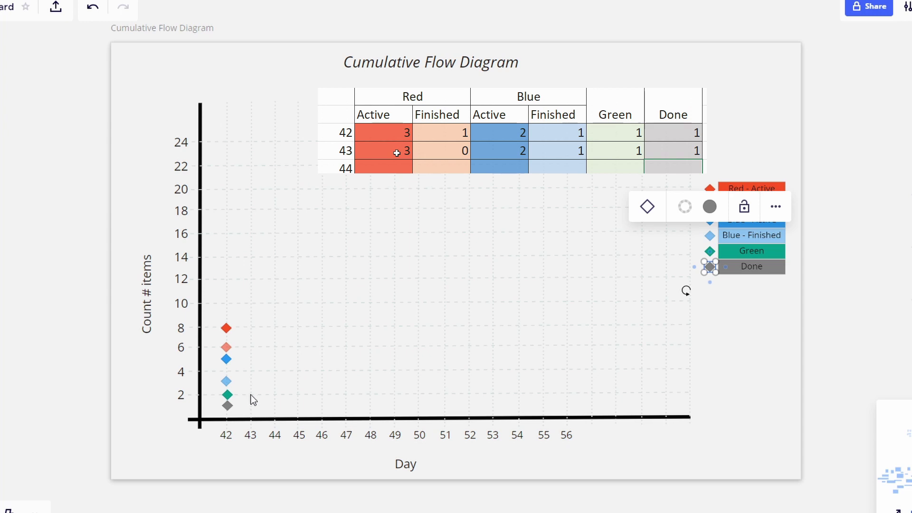
{"action": "key", "text": "ctrl+v"}
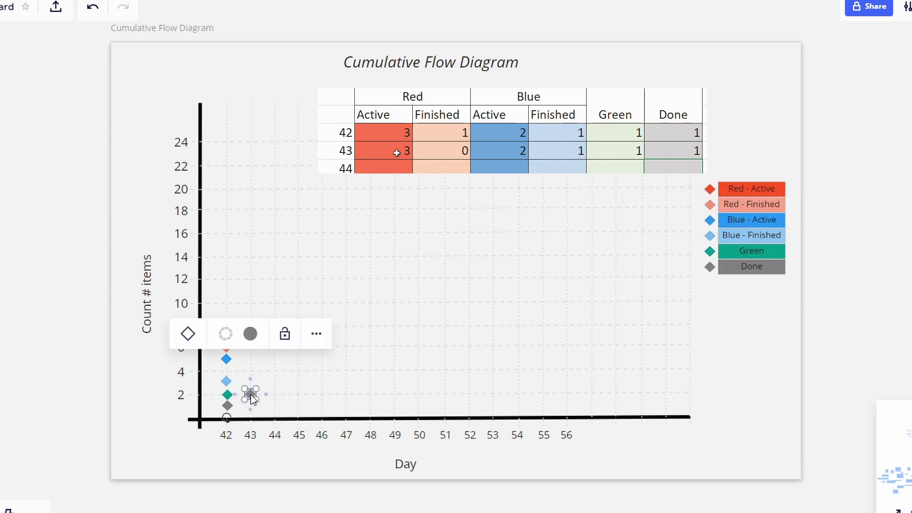
{"action": "key", "text": "Escape"}
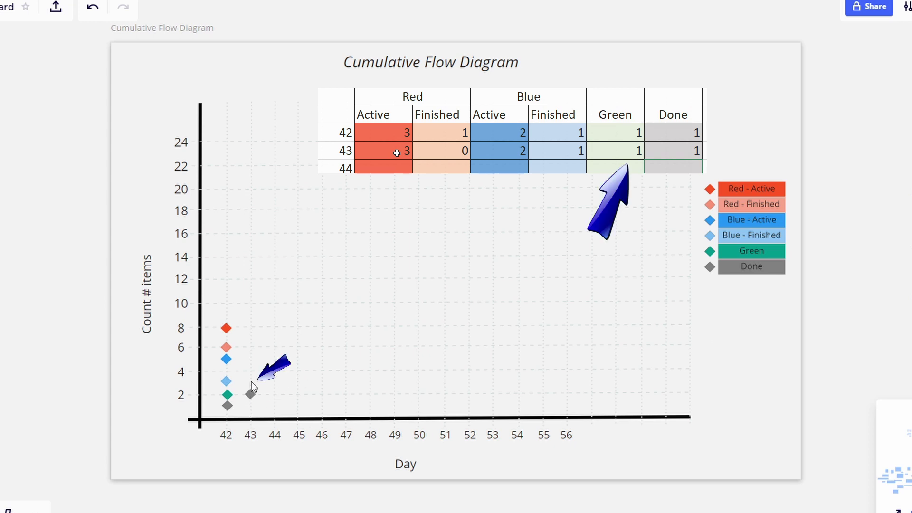
{"action": "key", "text": "ctrl+v"}
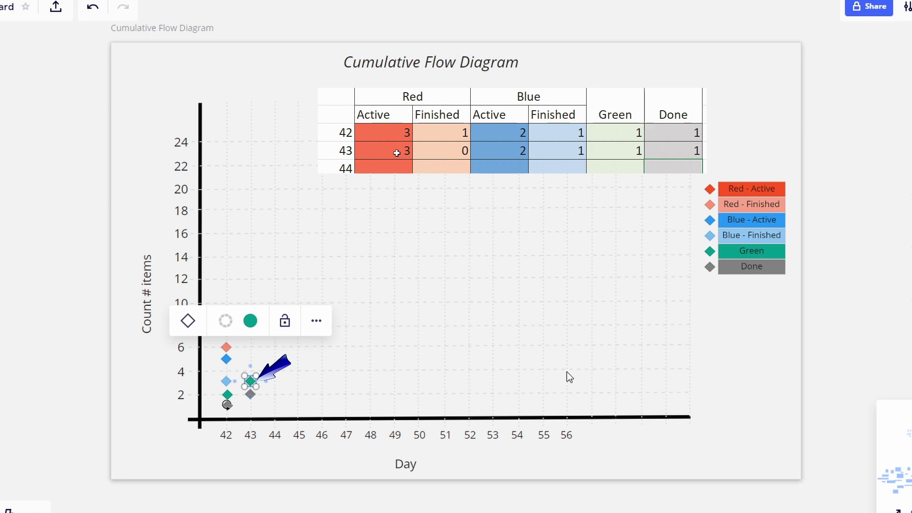
{"action": "left_click", "coordinate": [722, 369]}
Add copies of the Blue - Finished diamond at 4 and the Blue - Active diamond at 6 for day 43.
{"action": "left_click", "coordinate": [709, 236]}
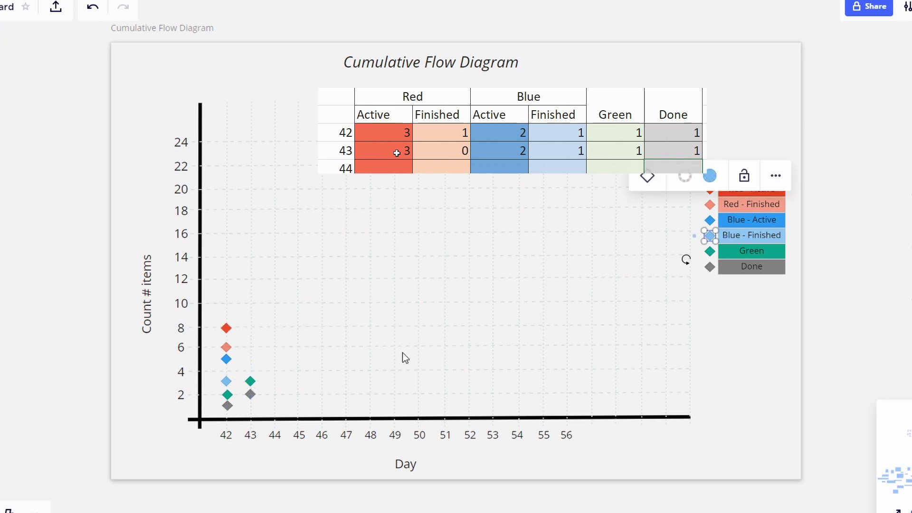
{"action": "key", "text": "ctrl+v"}
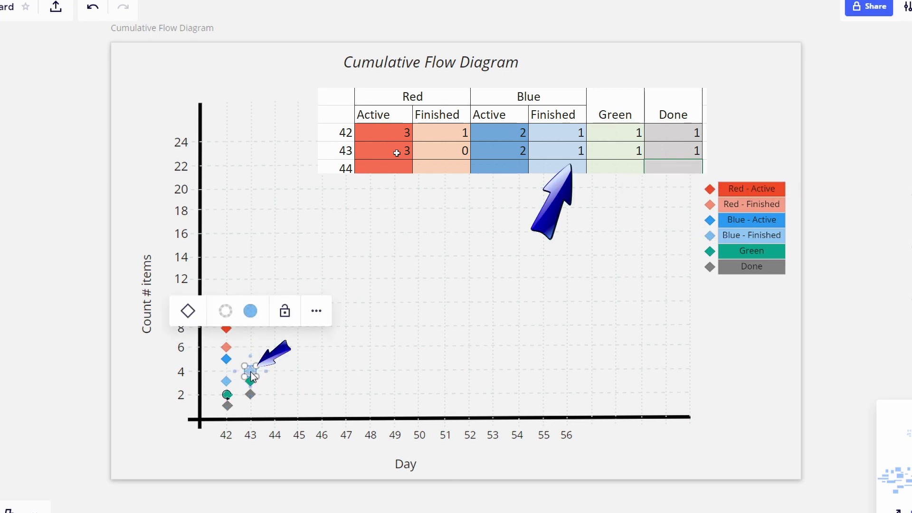
{"action": "left_click", "coordinate": [733, 353]}
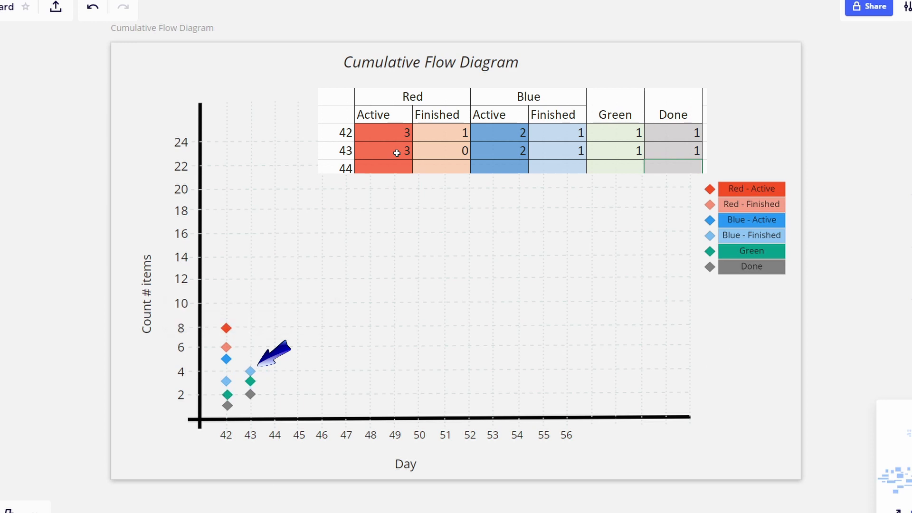
{"action": "left_click", "coordinate": [709, 219]}
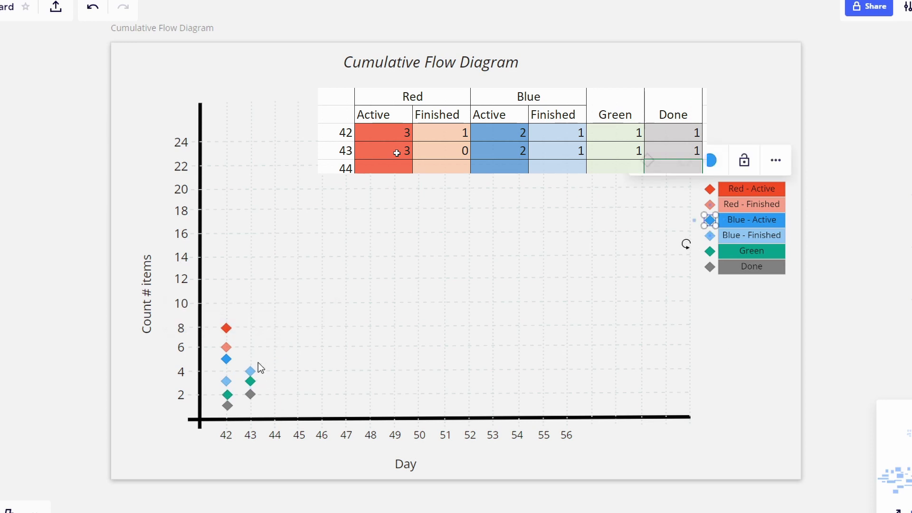
{"action": "key", "text": "ctrl+v"}
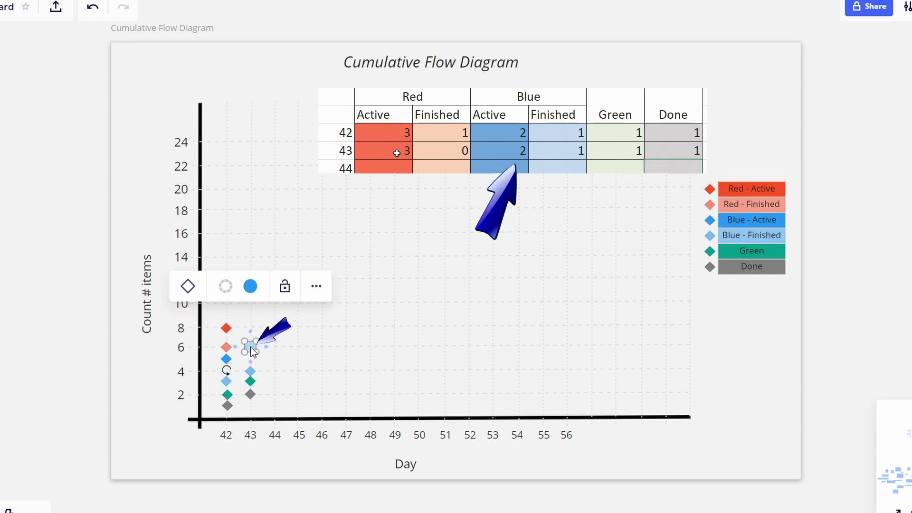
{"action": "left_click", "coordinate": [716, 271]}
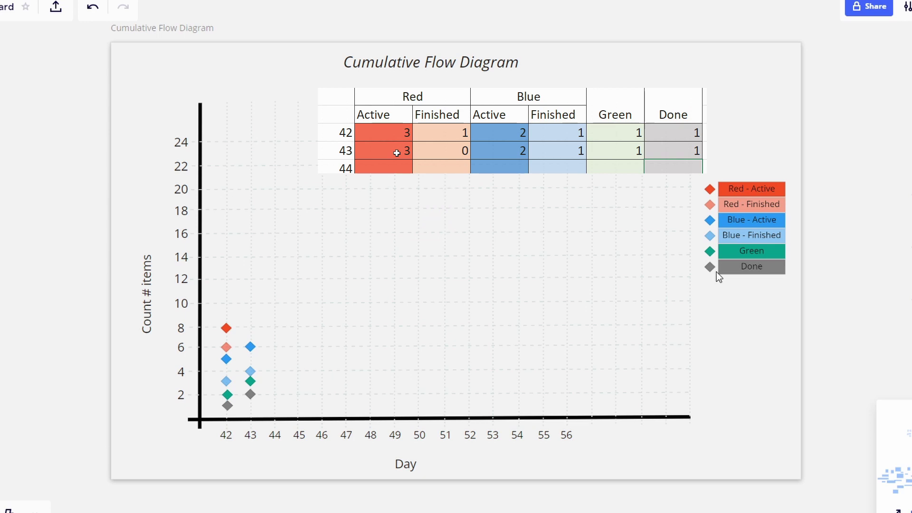
Add a copy of the Red - Active diamond at 9 for day 43.
{"action": "left_click", "coordinate": [710, 189]}
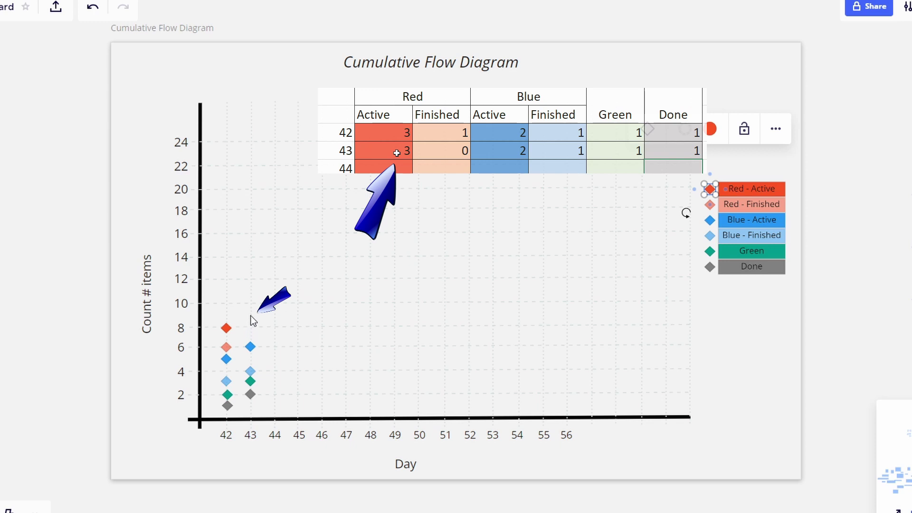
{"action": "key", "text": "ctrl+v"}
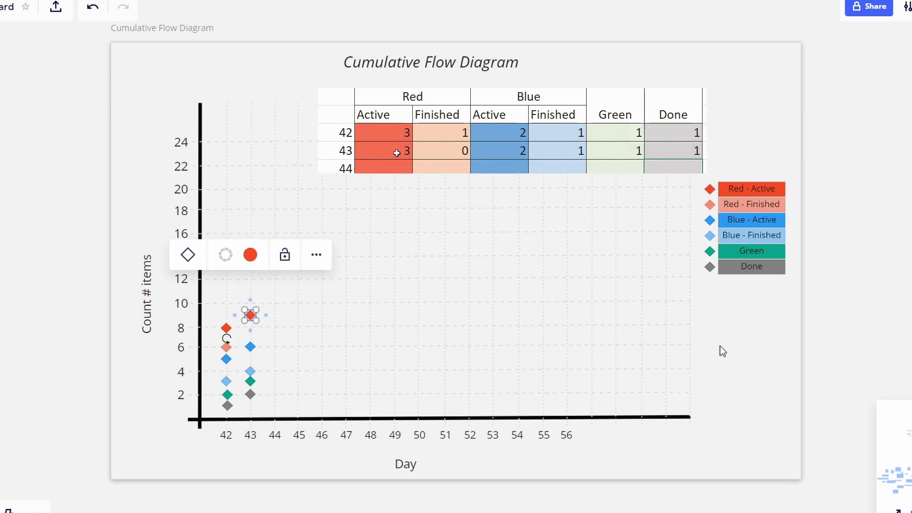
{"action": "left_click", "coordinate": [769, 351]}
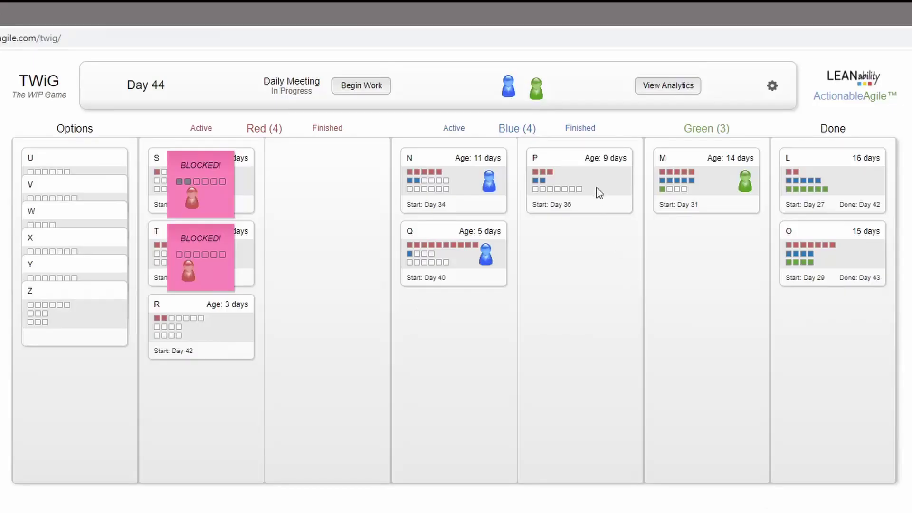
In the TWiG game, pull card P into Green with a green worker, assign the spare blue worker to N, and run day 44.
{"action": "left_click_drag", "start_coordinate": [596, 191], "coordinate": [662, 223]}
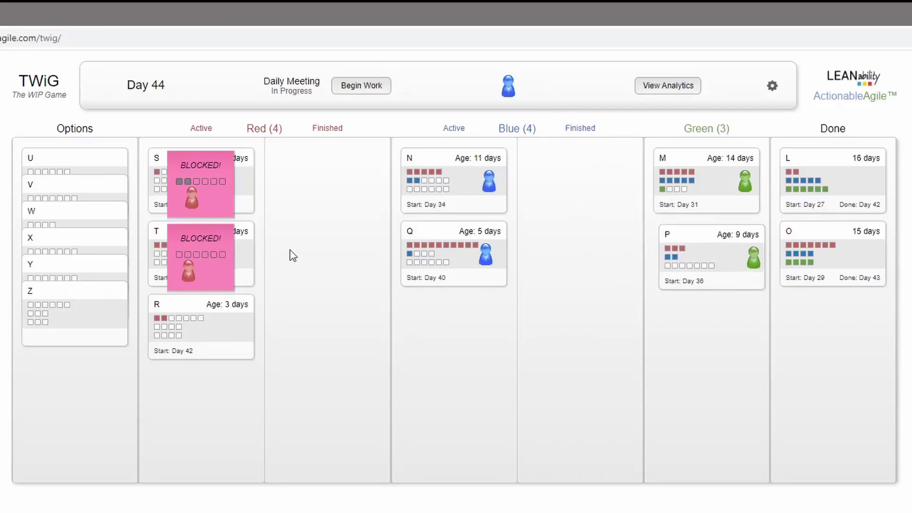
{"action": "left_click_drag", "start_coordinate": [508, 92], "coordinate": [448, 192]}
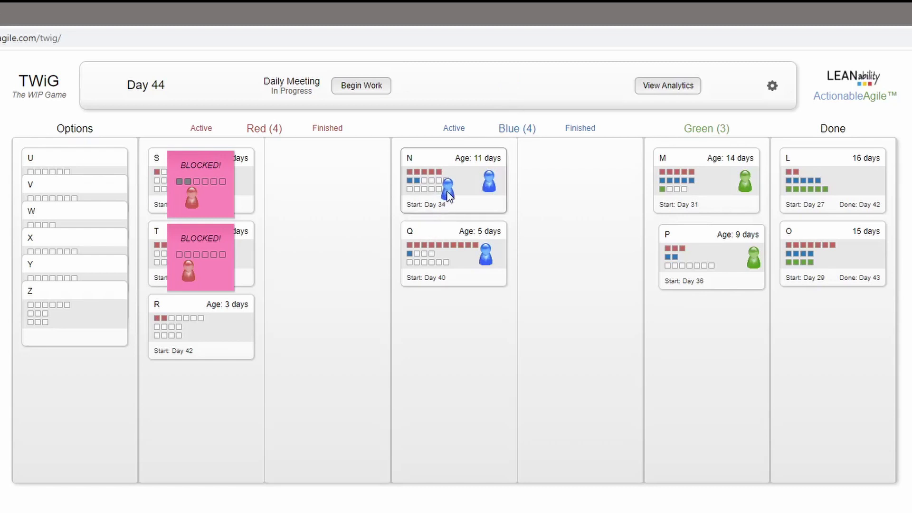
{"action": "left_click", "coordinate": [375, 95]}
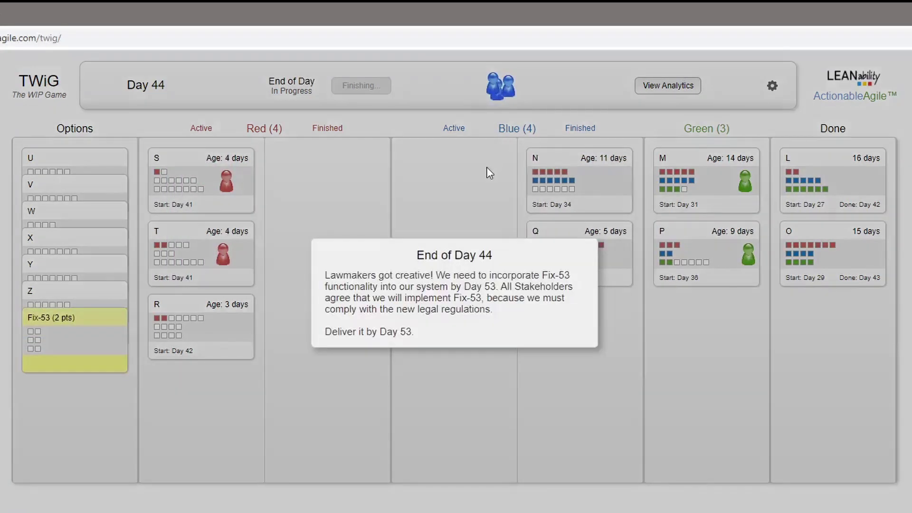
{"action": "left_click", "coordinate": [507, 327]}
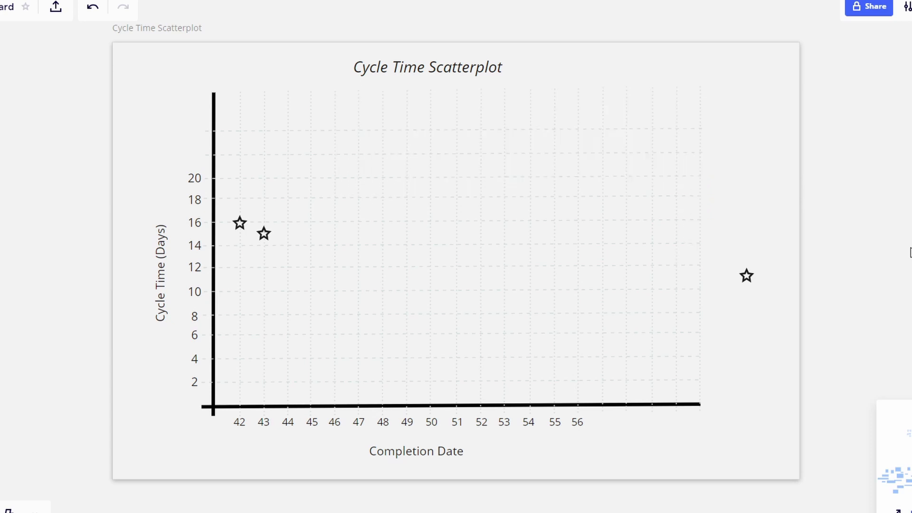
In Miro's Cumulative Flow Diagram, add copies of the Done diamond at 2 and the Green diamond at 4 for day 44.
{"action": "scroll", "coordinate": [910, 252], "scroll_direction": "down", "scroll_amount": 9}
{"action": "scroll", "coordinate": [456, 266], "scroll_direction": "down", "scroll_amount": 1}
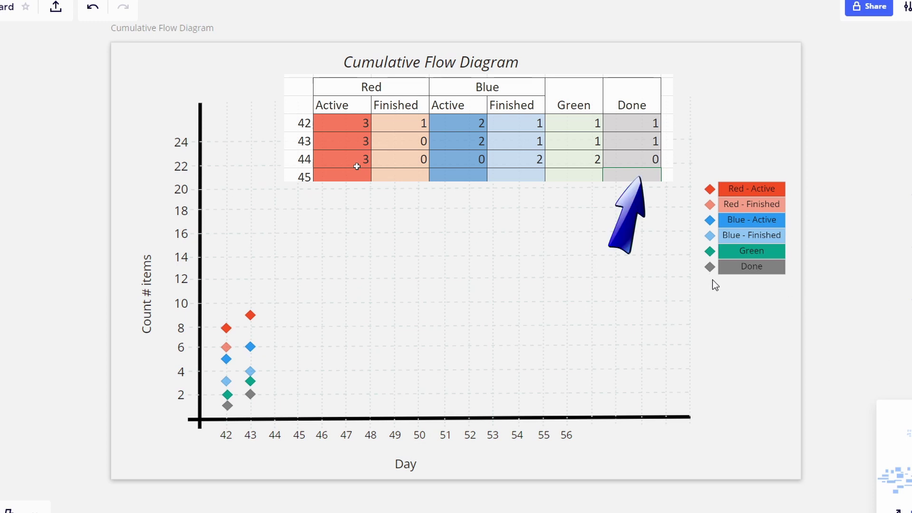
{"action": "left_click", "coordinate": [710, 267]}
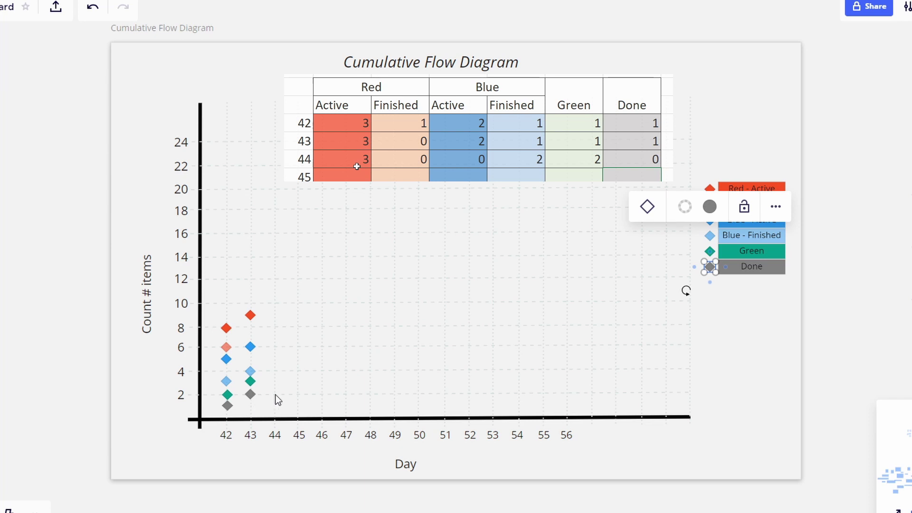
{"action": "key", "text": "ctrl+v"}
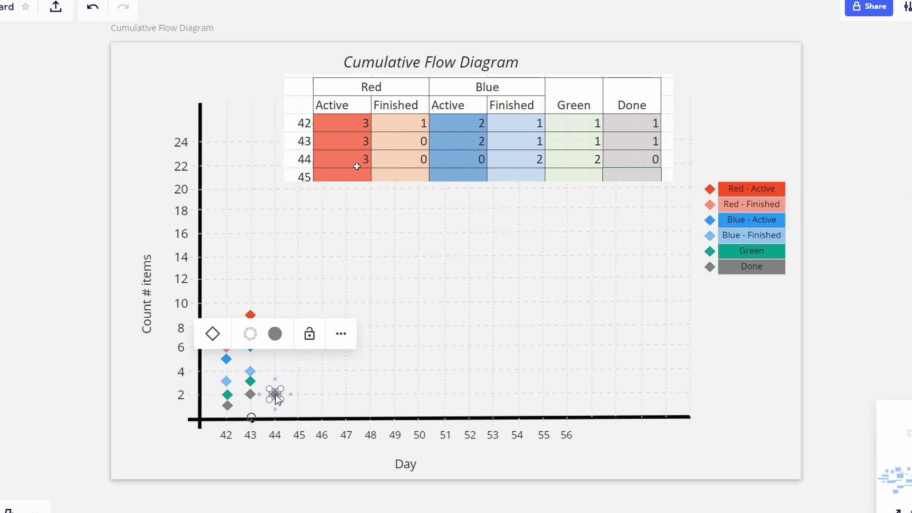
{"action": "left_click", "coordinate": [837, 338]}
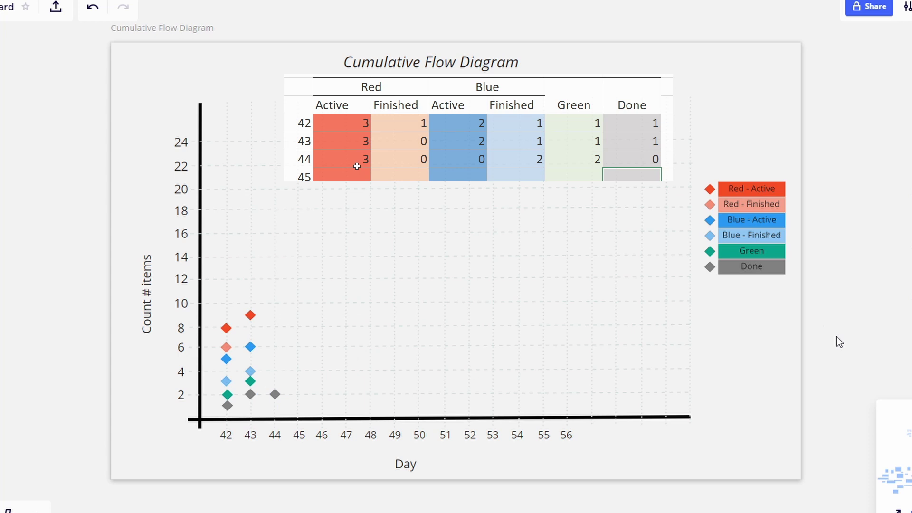
{"action": "left_click", "coordinate": [712, 252]}
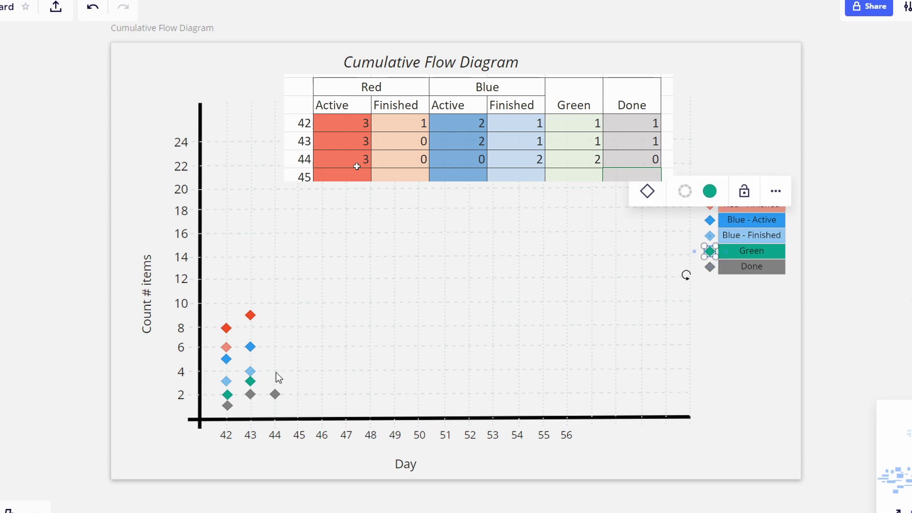
{"action": "key", "text": "ctrl+v"}
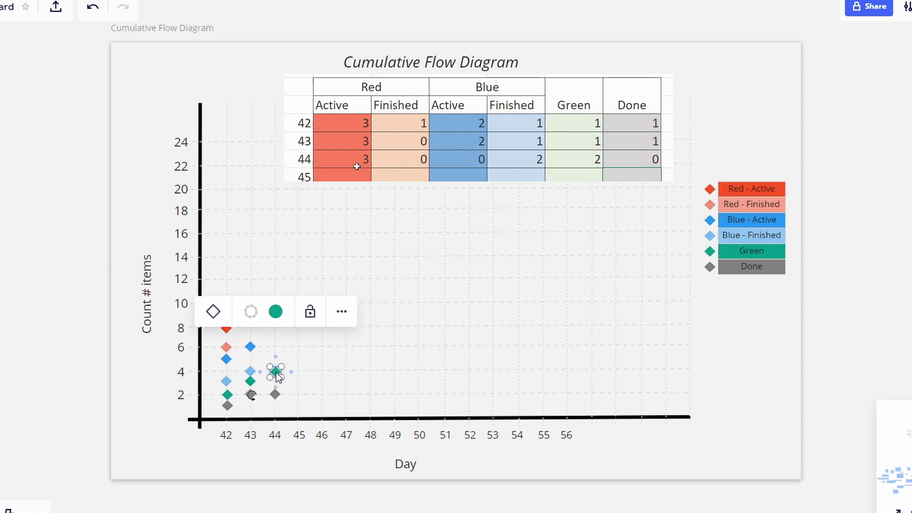
{"action": "left_click", "coordinate": [836, 346]}
Add copies of the Blue - Finished diamond at 6 and the Red - Active diamond at 9 for day 44.
{"action": "left_click", "coordinate": [710, 235]}
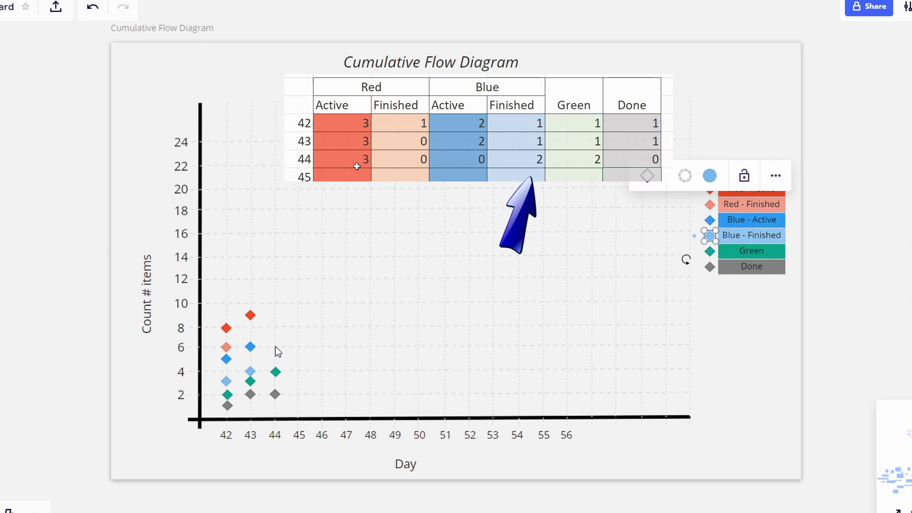
{"action": "key", "text": "ctrl+v"}
{"action": "left_click", "coordinate": [709, 204]}
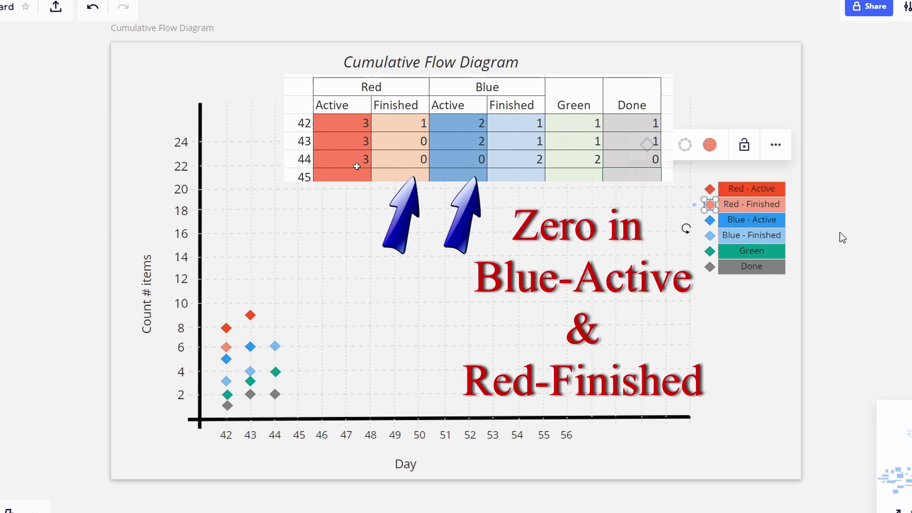
{"action": "left_click", "coordinate": [842, 237]}
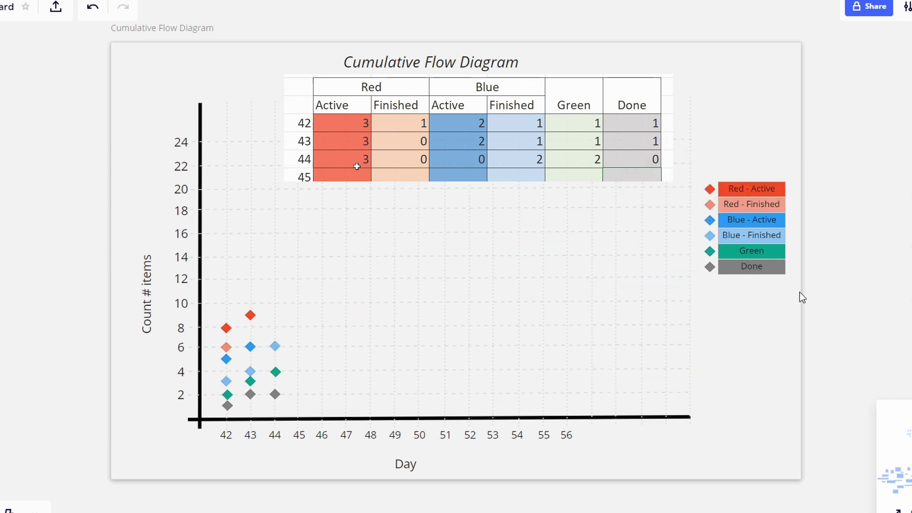
{"action": "left_click", "coordinate": [710, 190]}
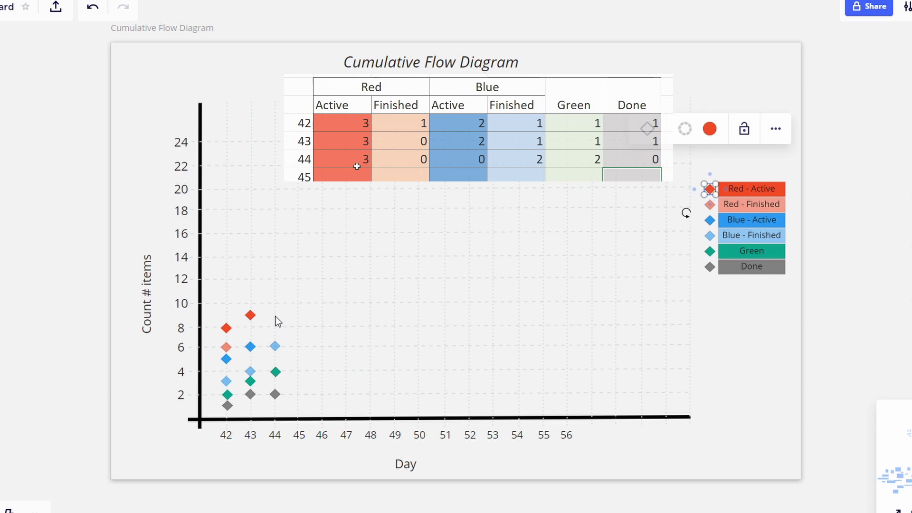
{"action": "key", "text": "ctrl+v"}
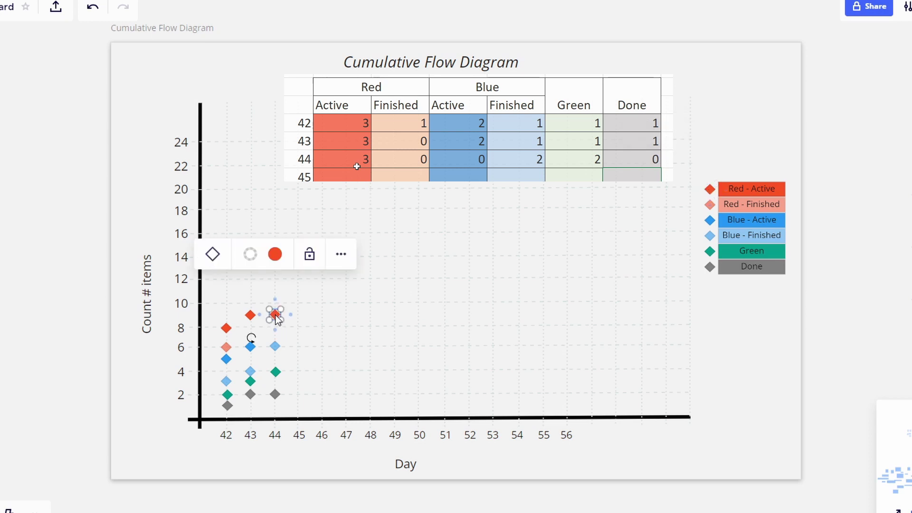
{"action": "left_click", "coordinate": [742, 343]}
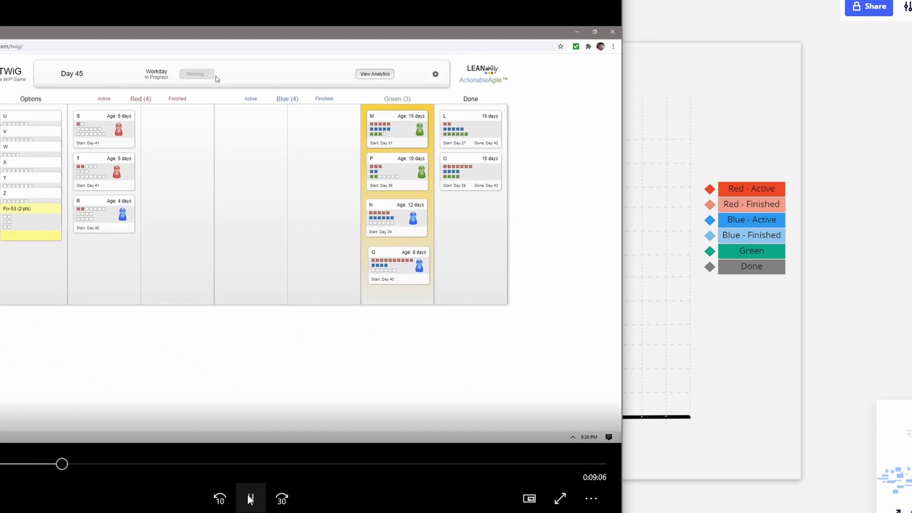
Pause the game recording at the day 46 meeting and enter Done 1, age 15 and Green 3 in the day 45 row in Excel.
{"action": "left_click", "coordinate": [250, 500]}
{"action": "left_click", "coordinate": [149, 508]}
{"action": "type", "text": "1"}
{"action": "left_click", "coordinate": [551, 371]}
{"action": "type", "text": "15"}
{"action": "left_click", "coordinate": [427, 371]}
{"action": "type", "text": "3"}
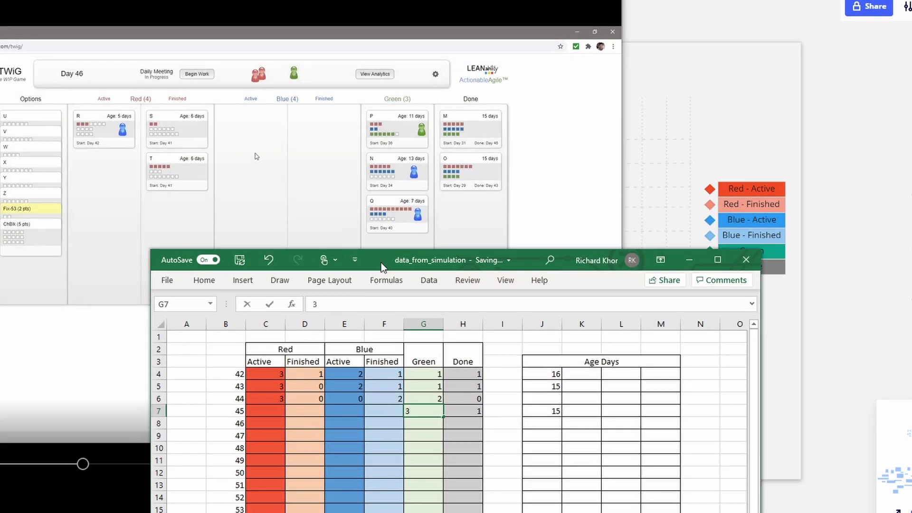